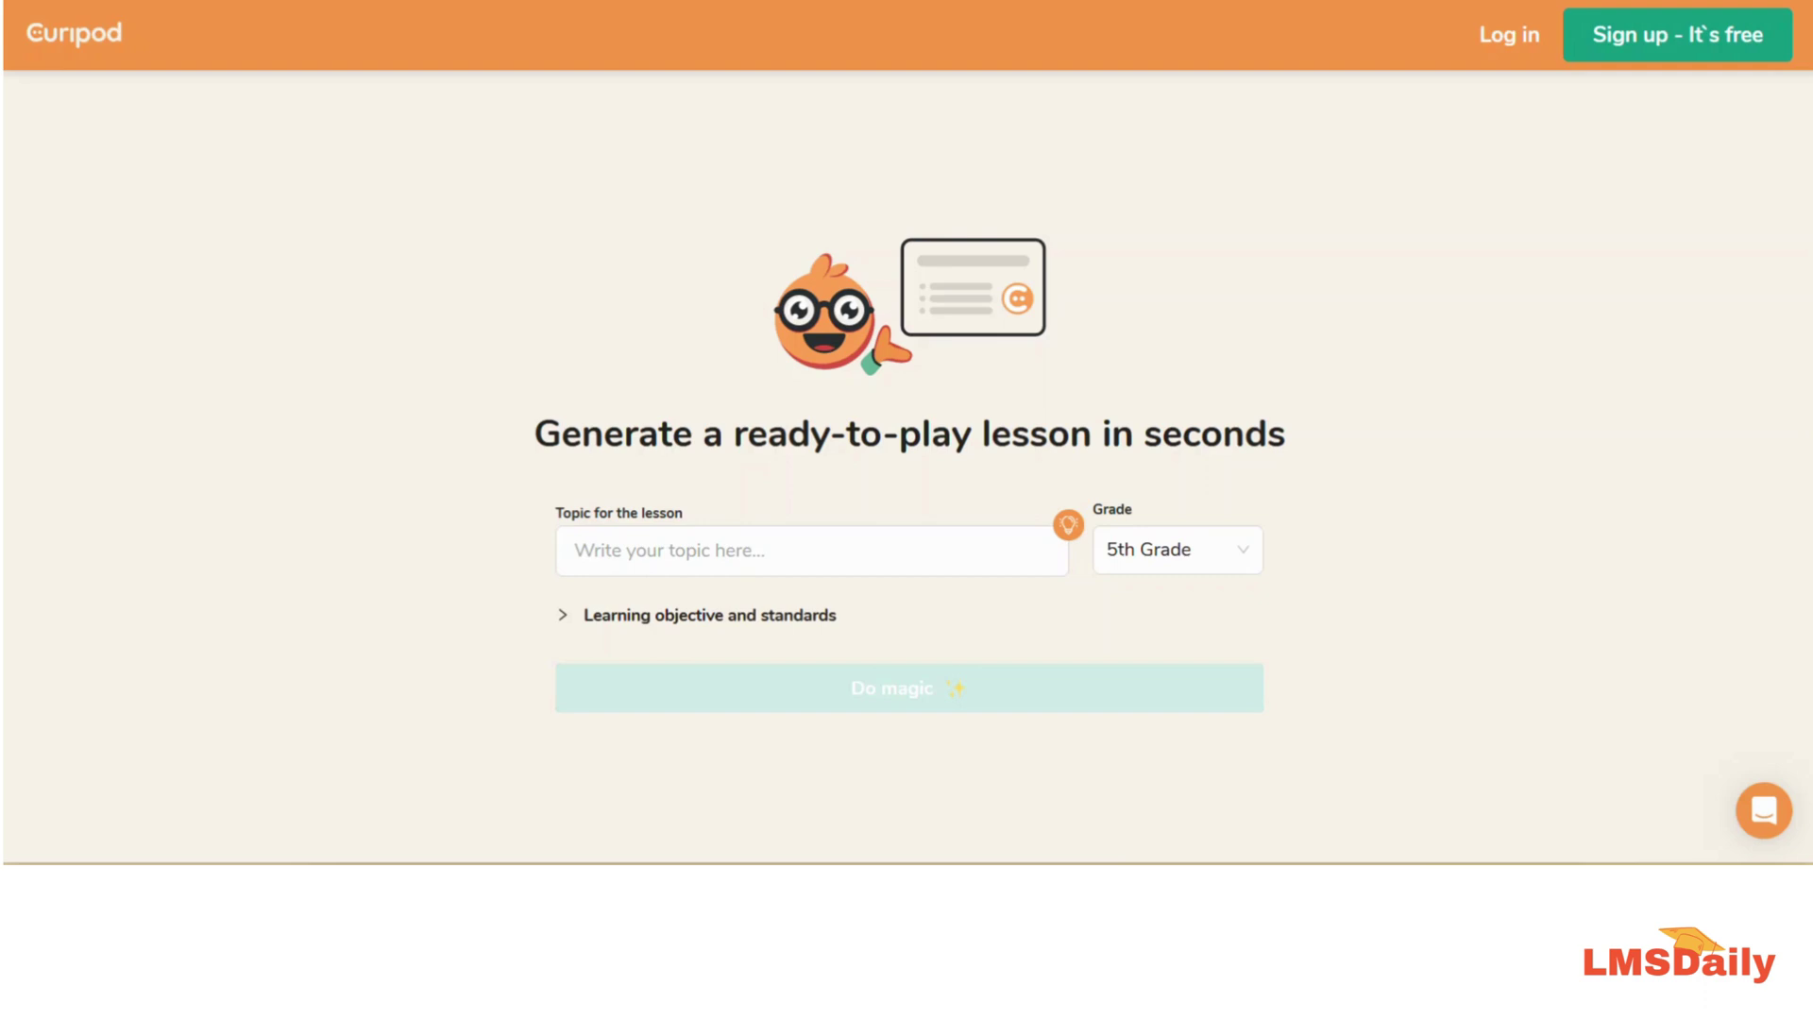
Enter French as the lesson topic and choose 6th Grade as the grade level
{"action": "left_click", "coordinate": [636, 535]}
{"action": "type", "text": "French"}
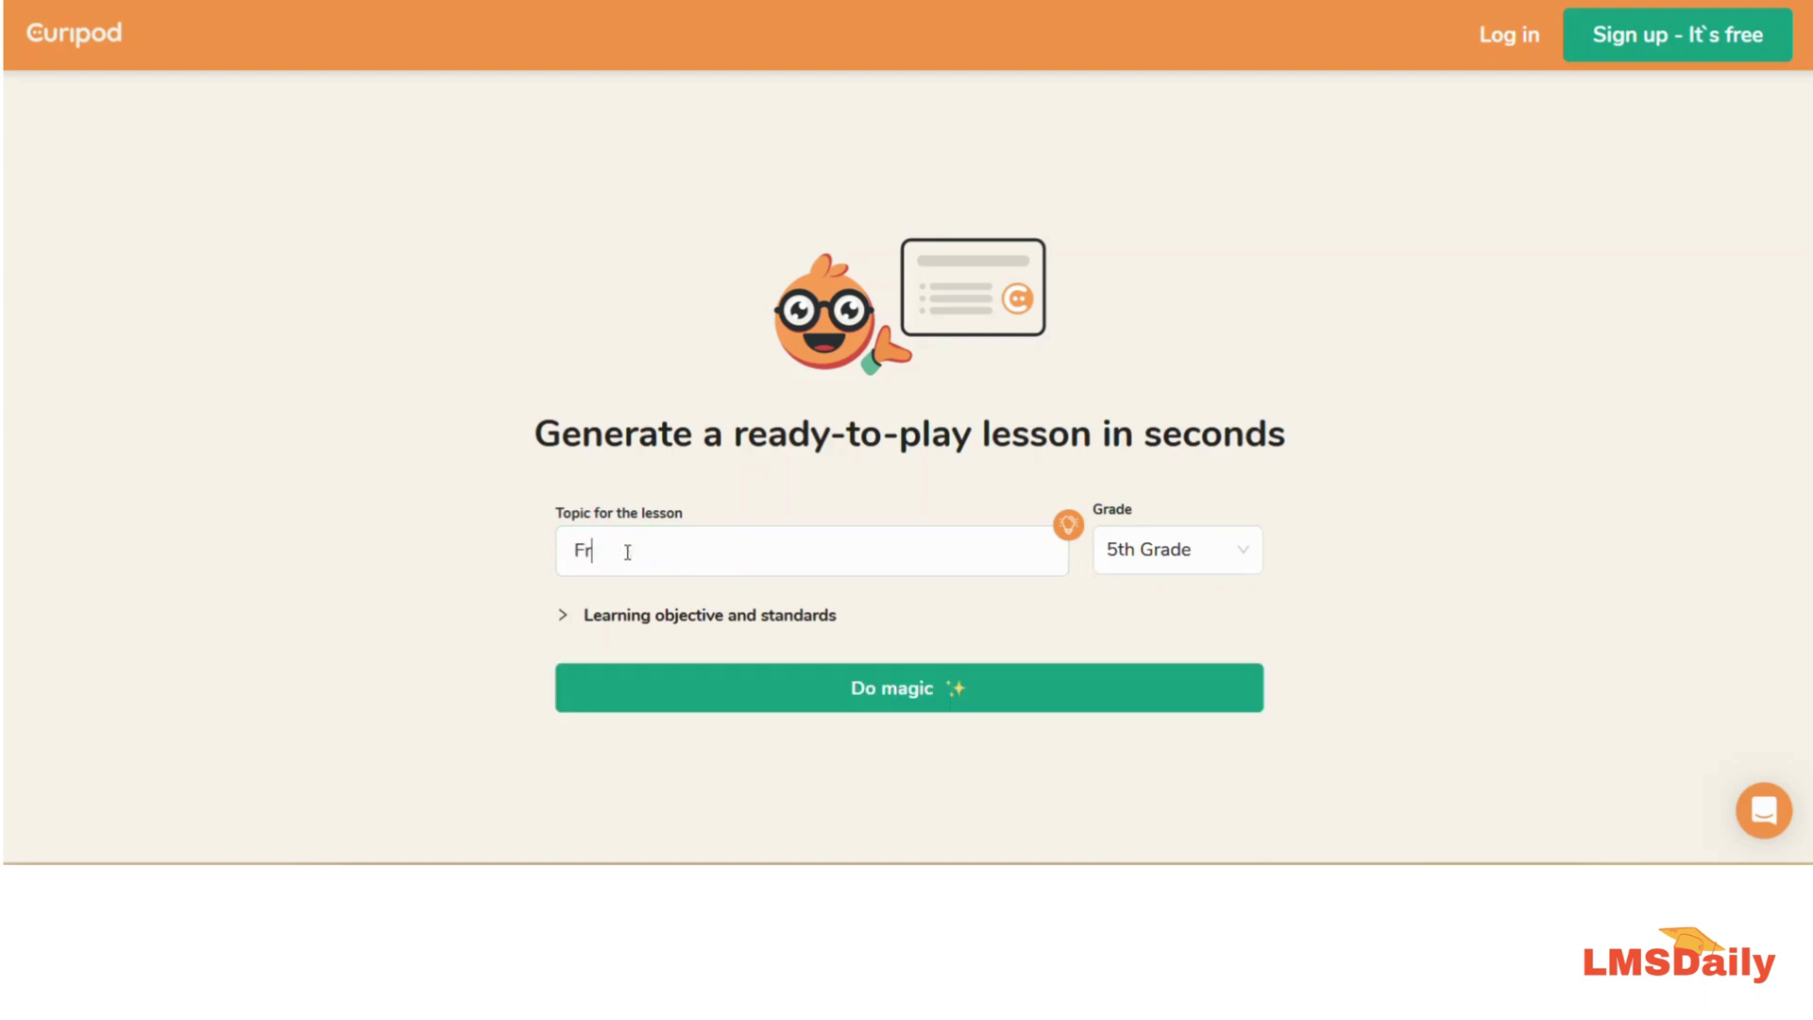
{"action": "left_click", "coordinate": [1207, 556]}
{"action": "left_click", "coordinate": [1148, 421]}
Expand the learning objective field and try Do magic, which triggers a login prompt
{"action": "left_click", "coordinate": [587, 620]}
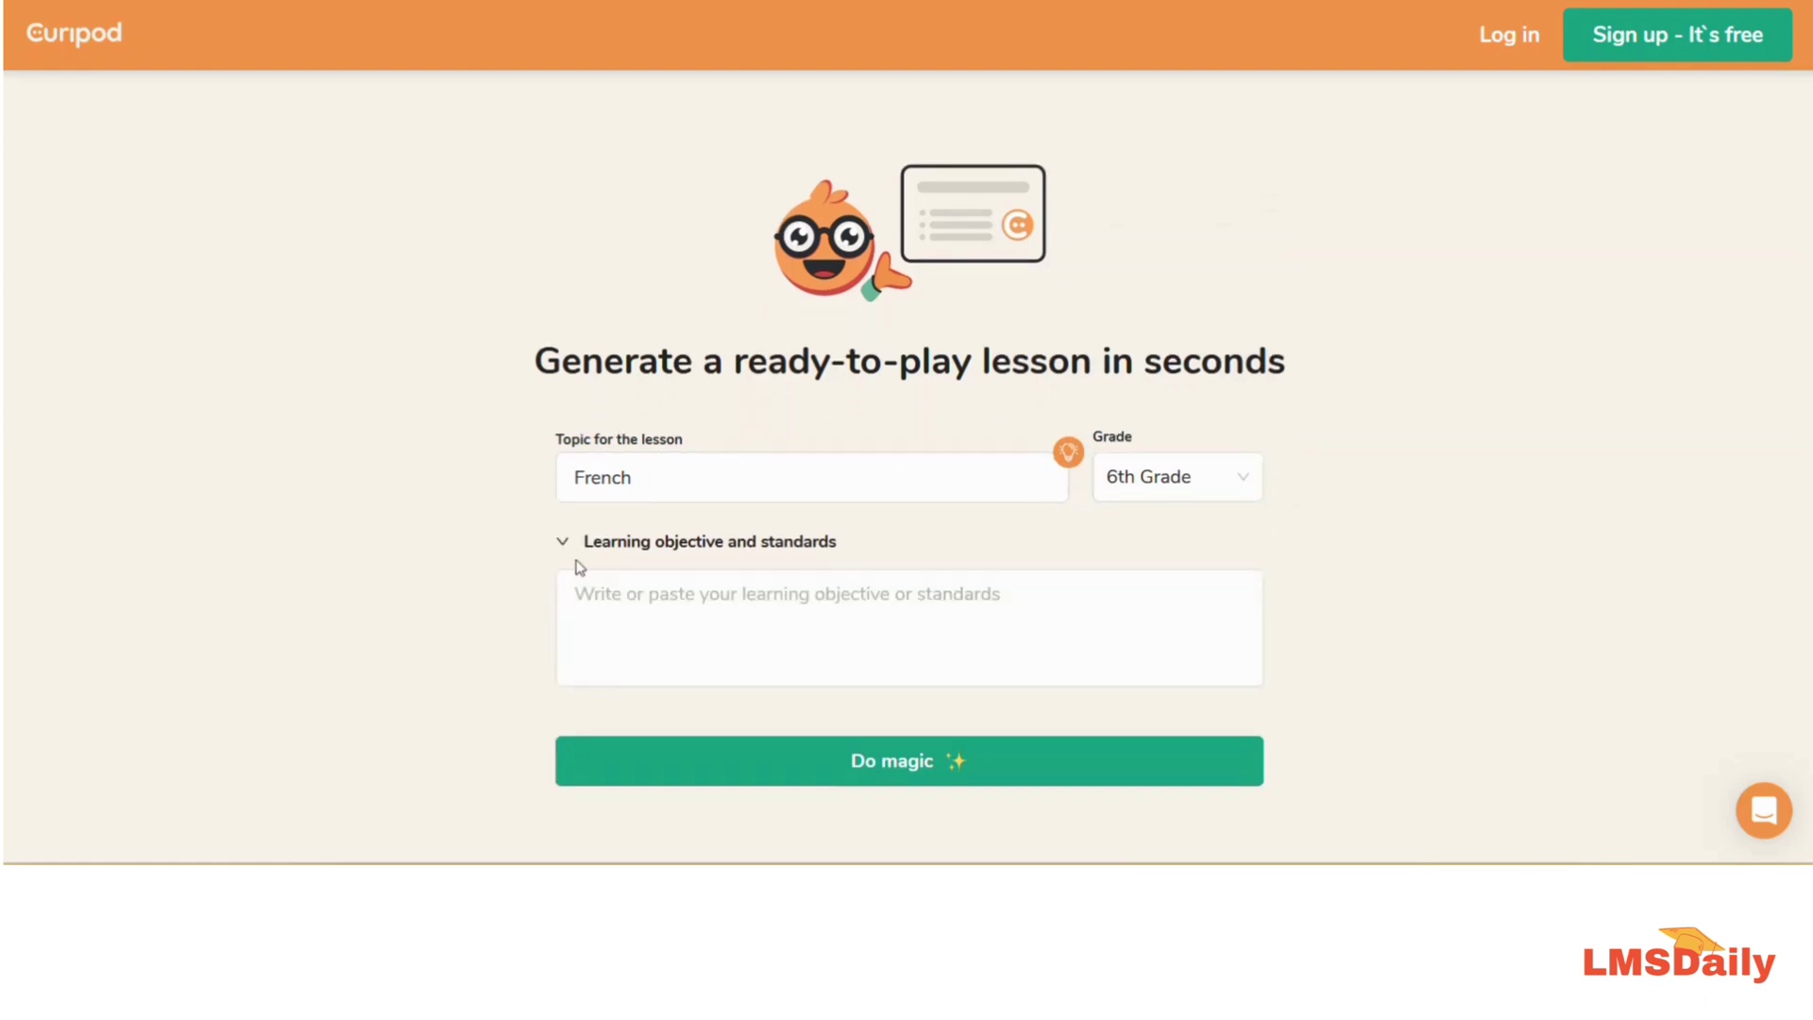
{"action": "left_click", "coordinate": [670, 619]}
{"action": "left_click", "coordinate": [855, 765]}
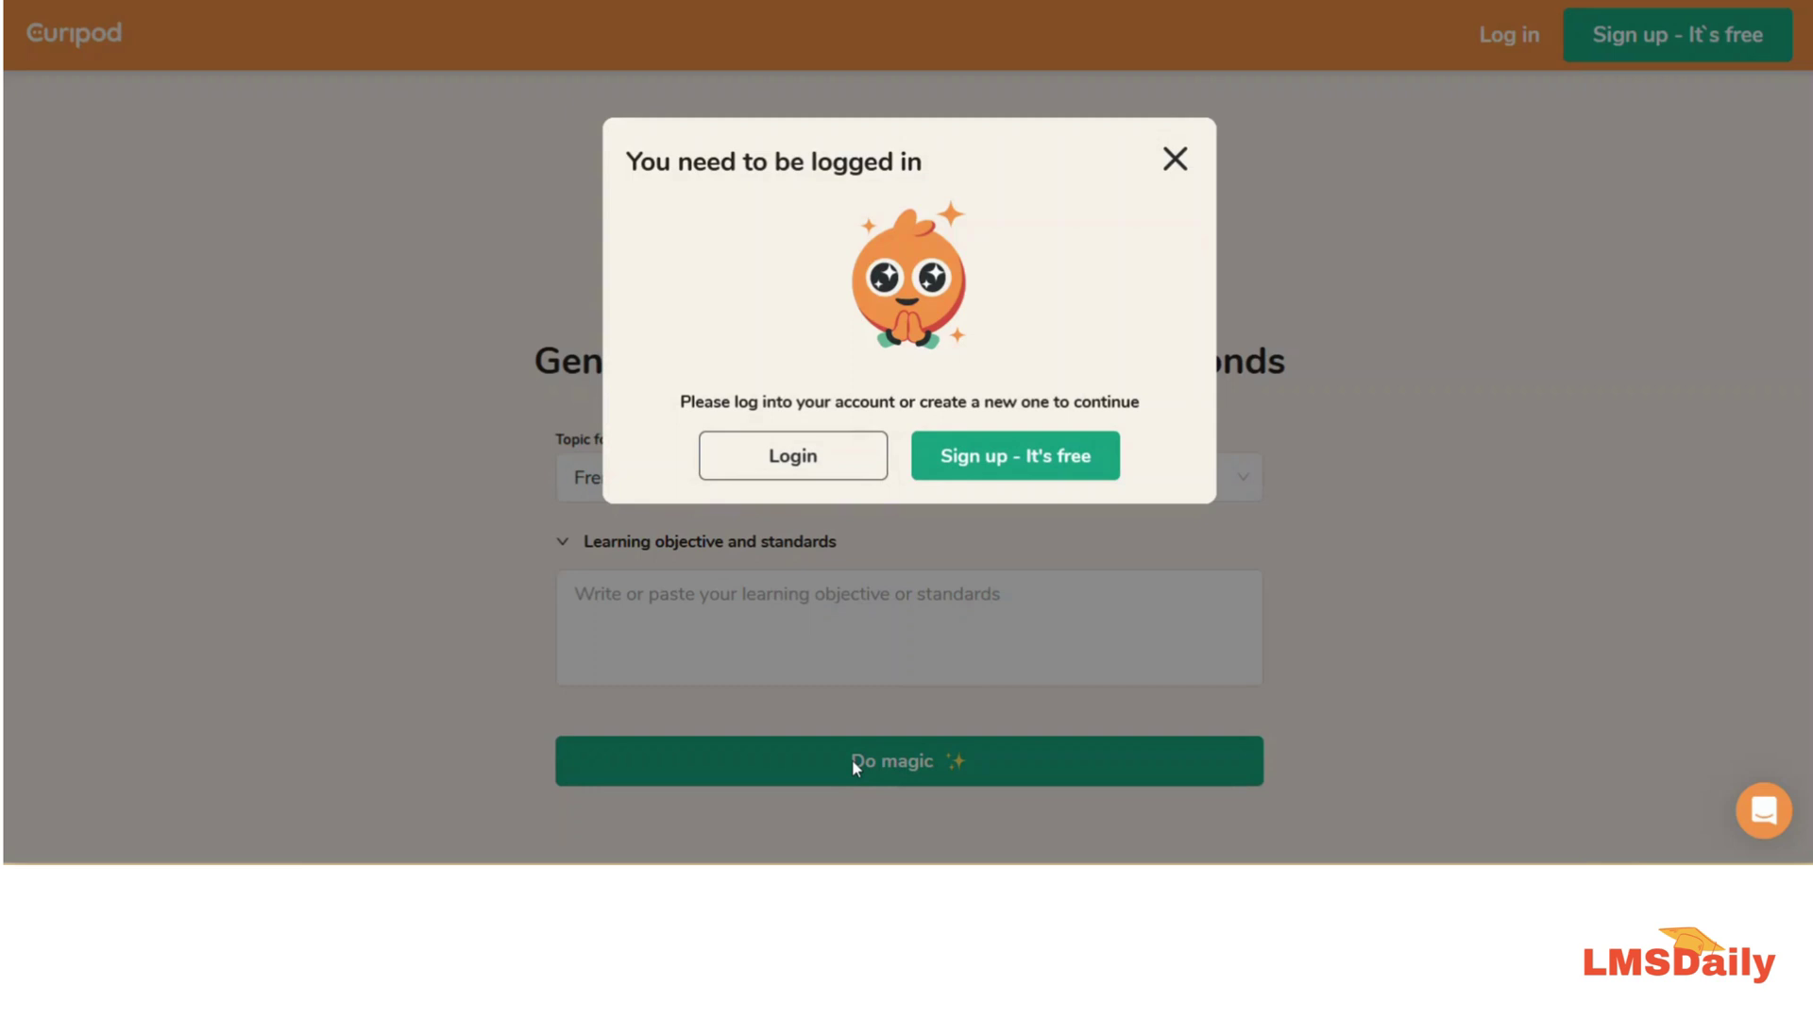
Create a Personal Curipod account through Google sign-up and return to the French lesson form
{"action": "left_click", "coordinate": [961, 469]}
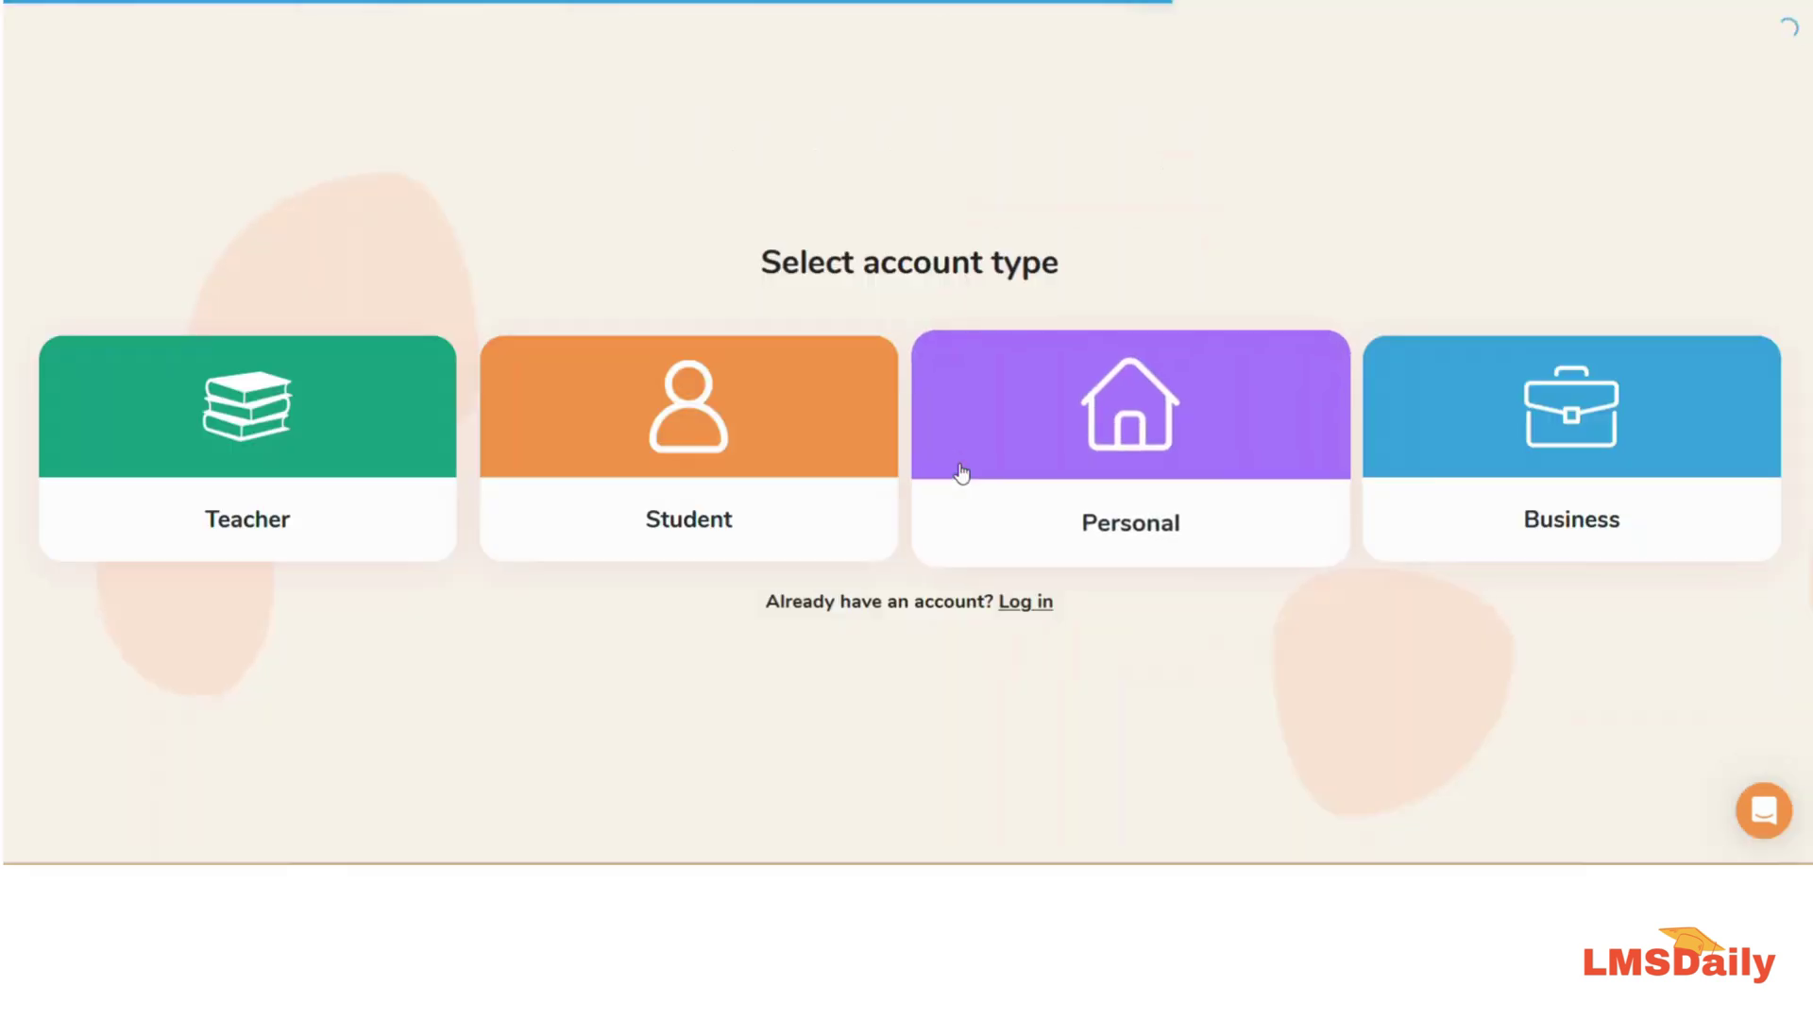
{"action": "left_click", "coordinate": [1160, 408]}
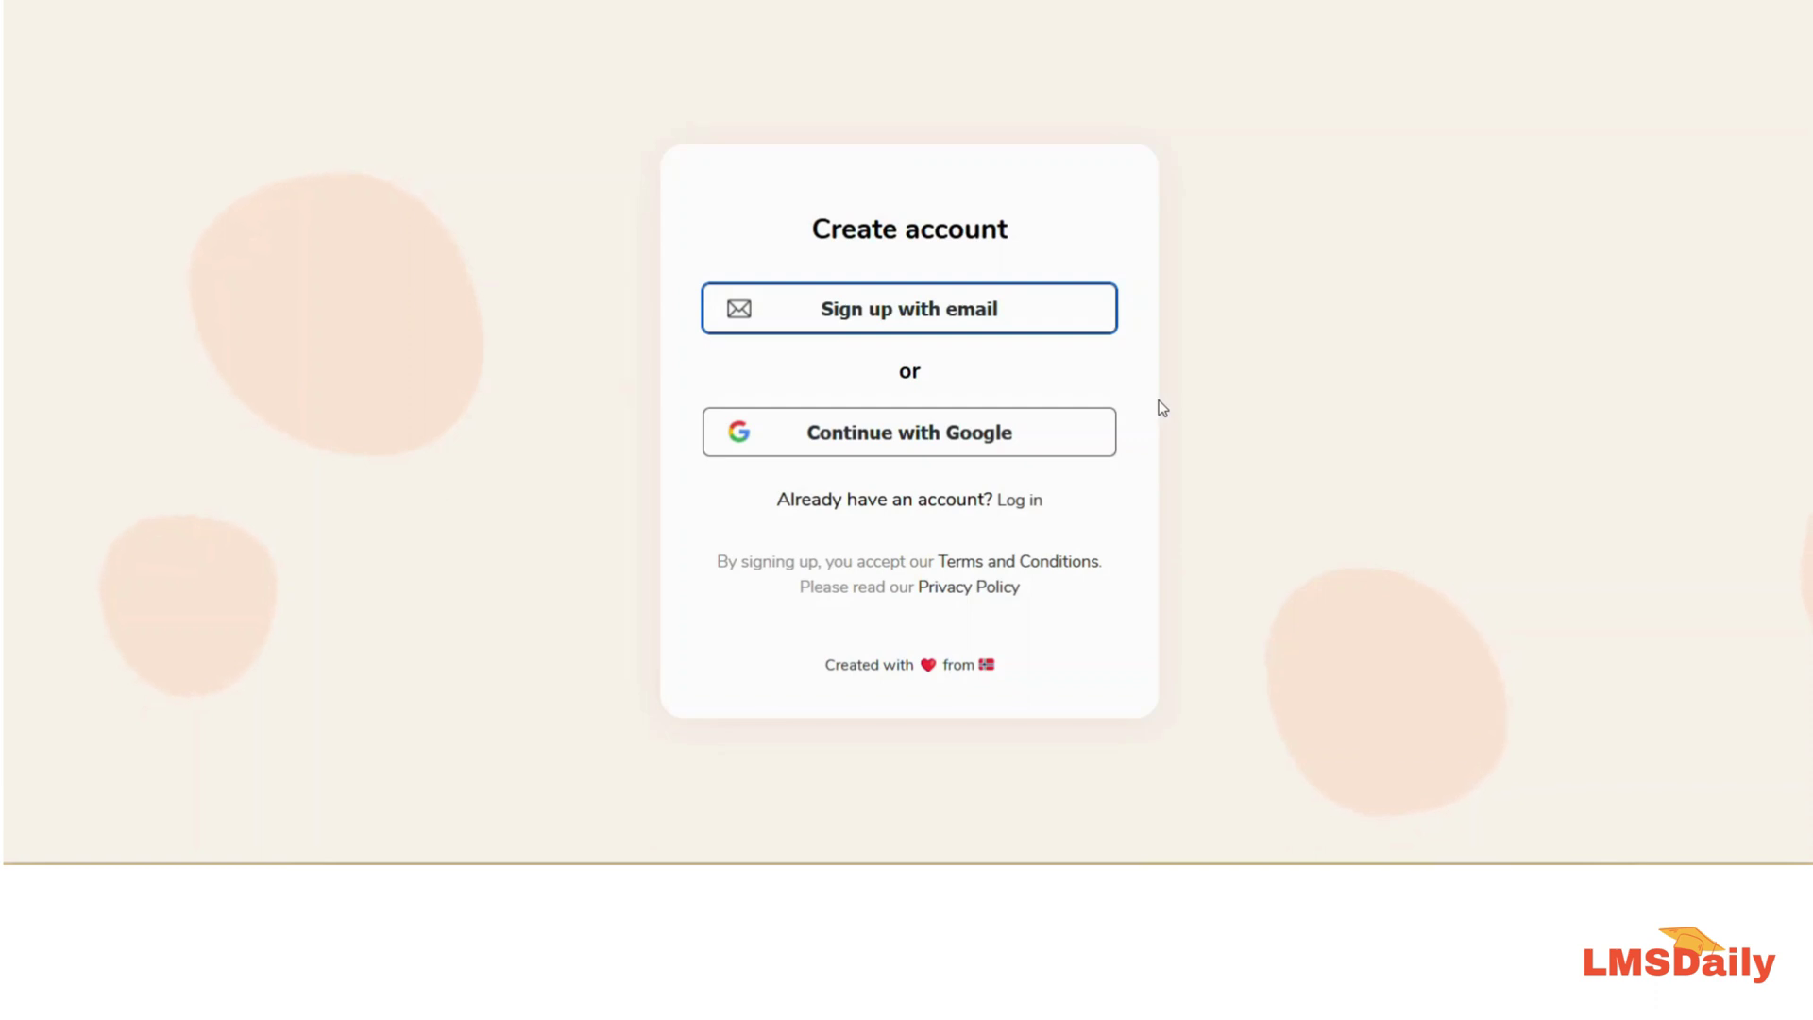
{"action": "left_click", "coordinate": [1061, 434]}
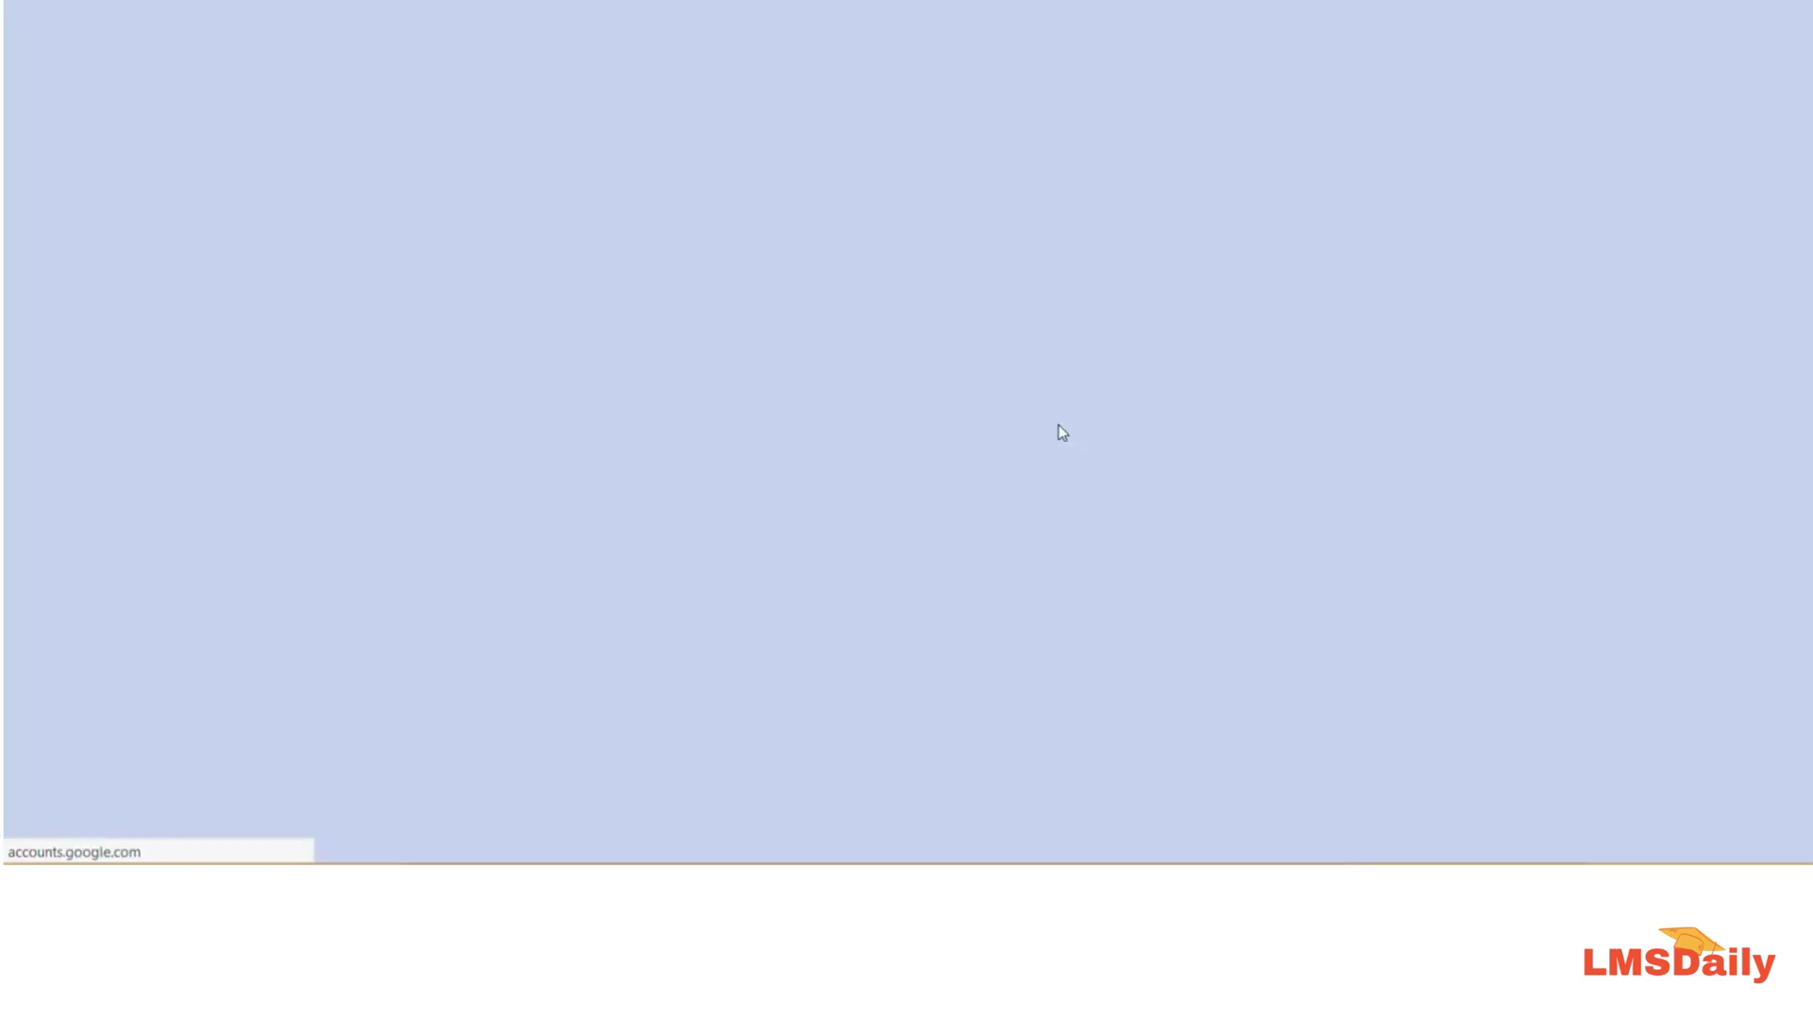
{"action": "scroll", "coordinate": [1062, 435], "scroll_direction": "down", "scroll_amount": 1}
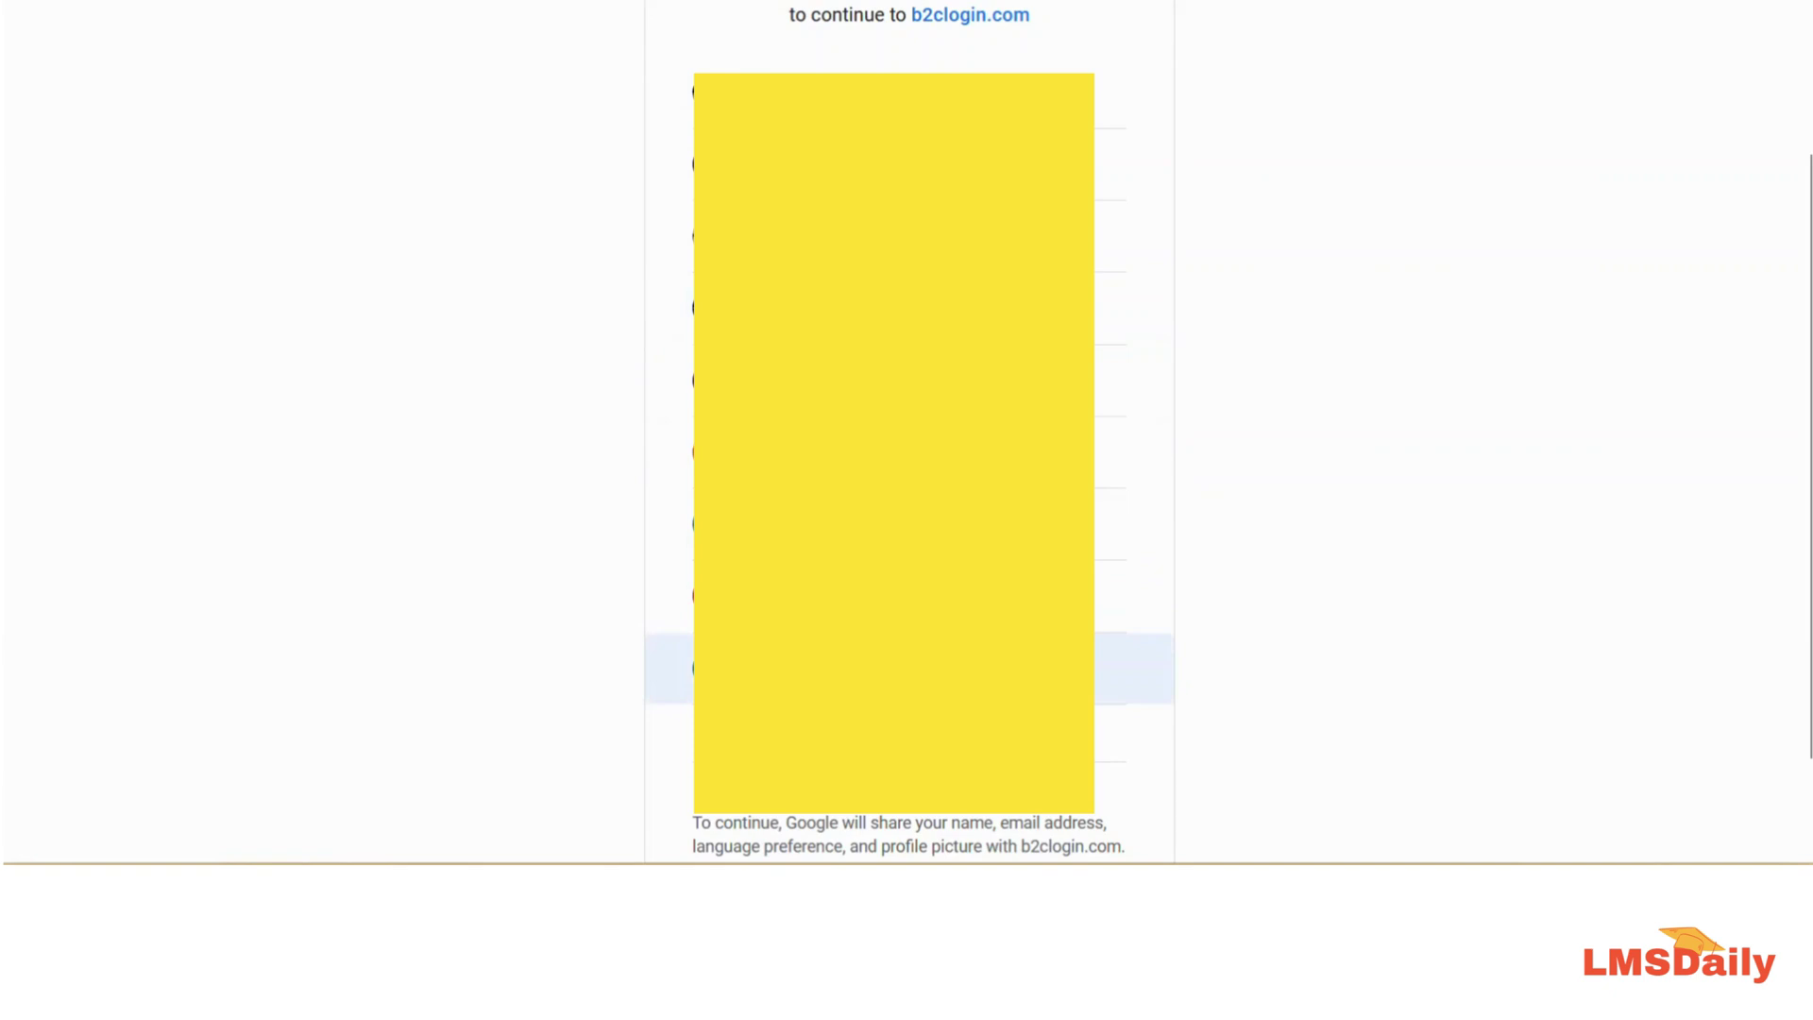
{"action": "left_click", "coordinate": [1133, 669]}
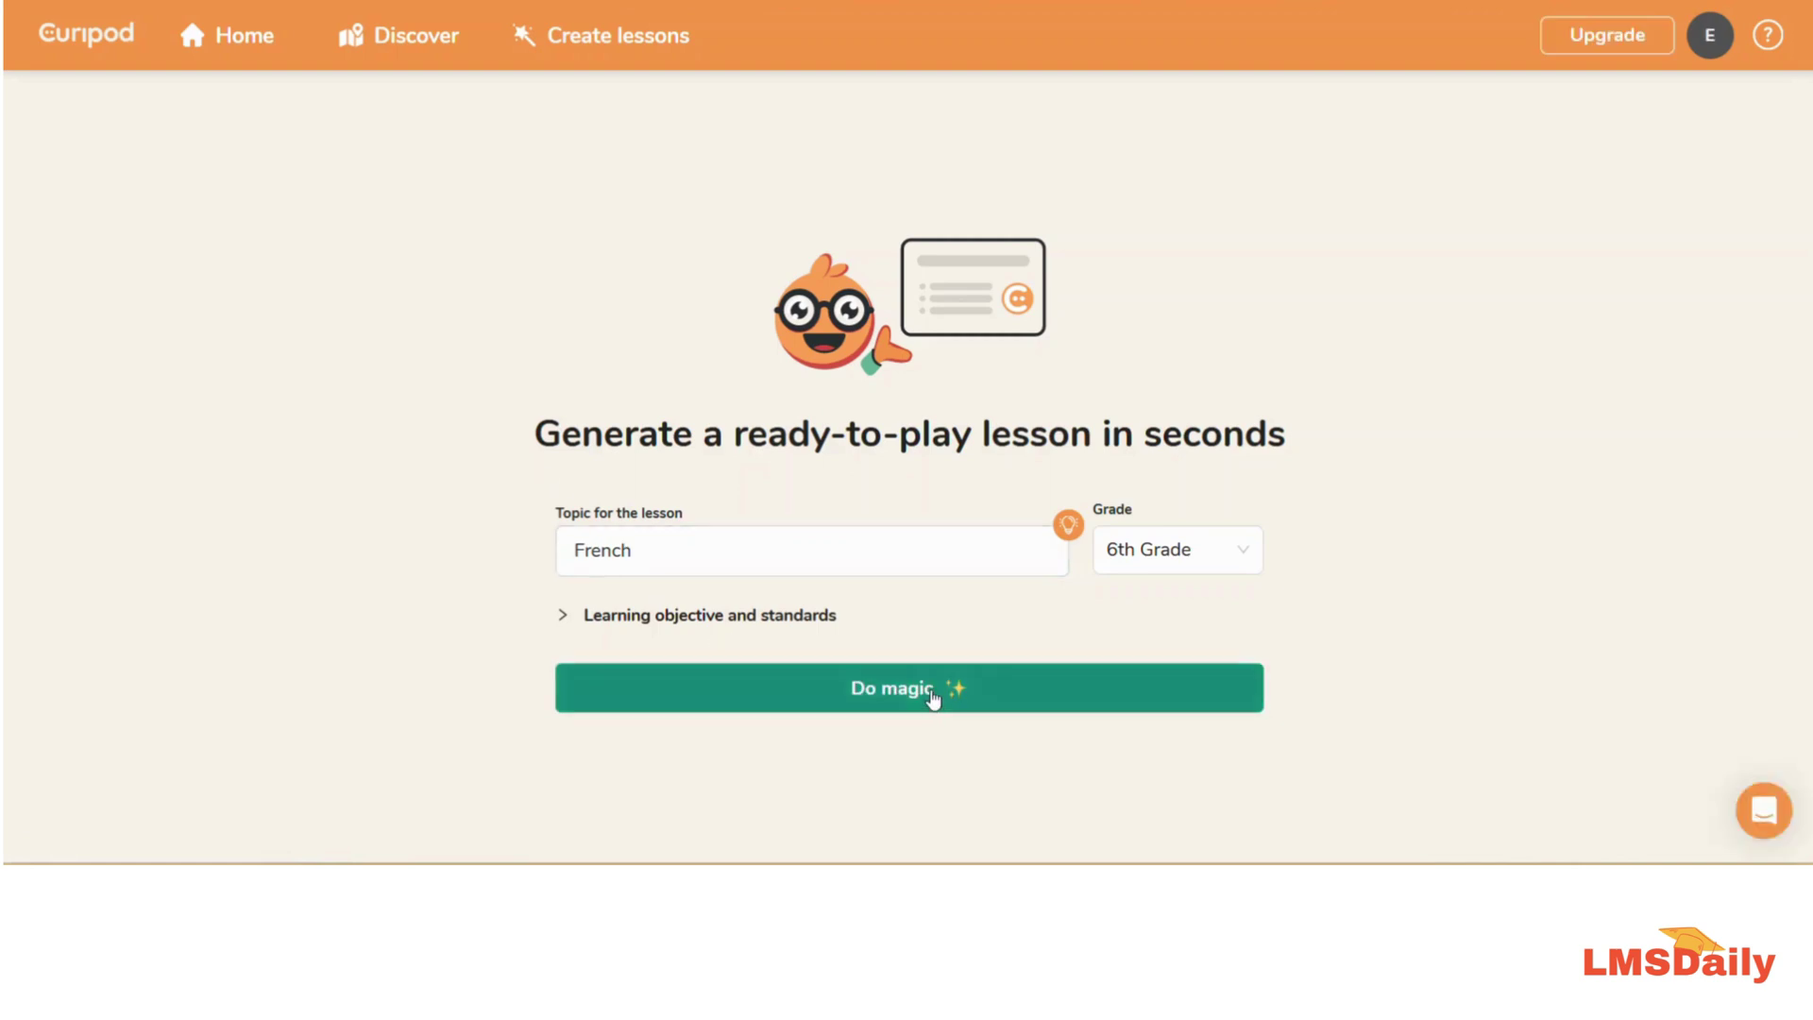
Run Do magic to generate the French deck opening with a French-speaking-country word cloud
{"action": "left_click", "coordinate": [933, 699]}
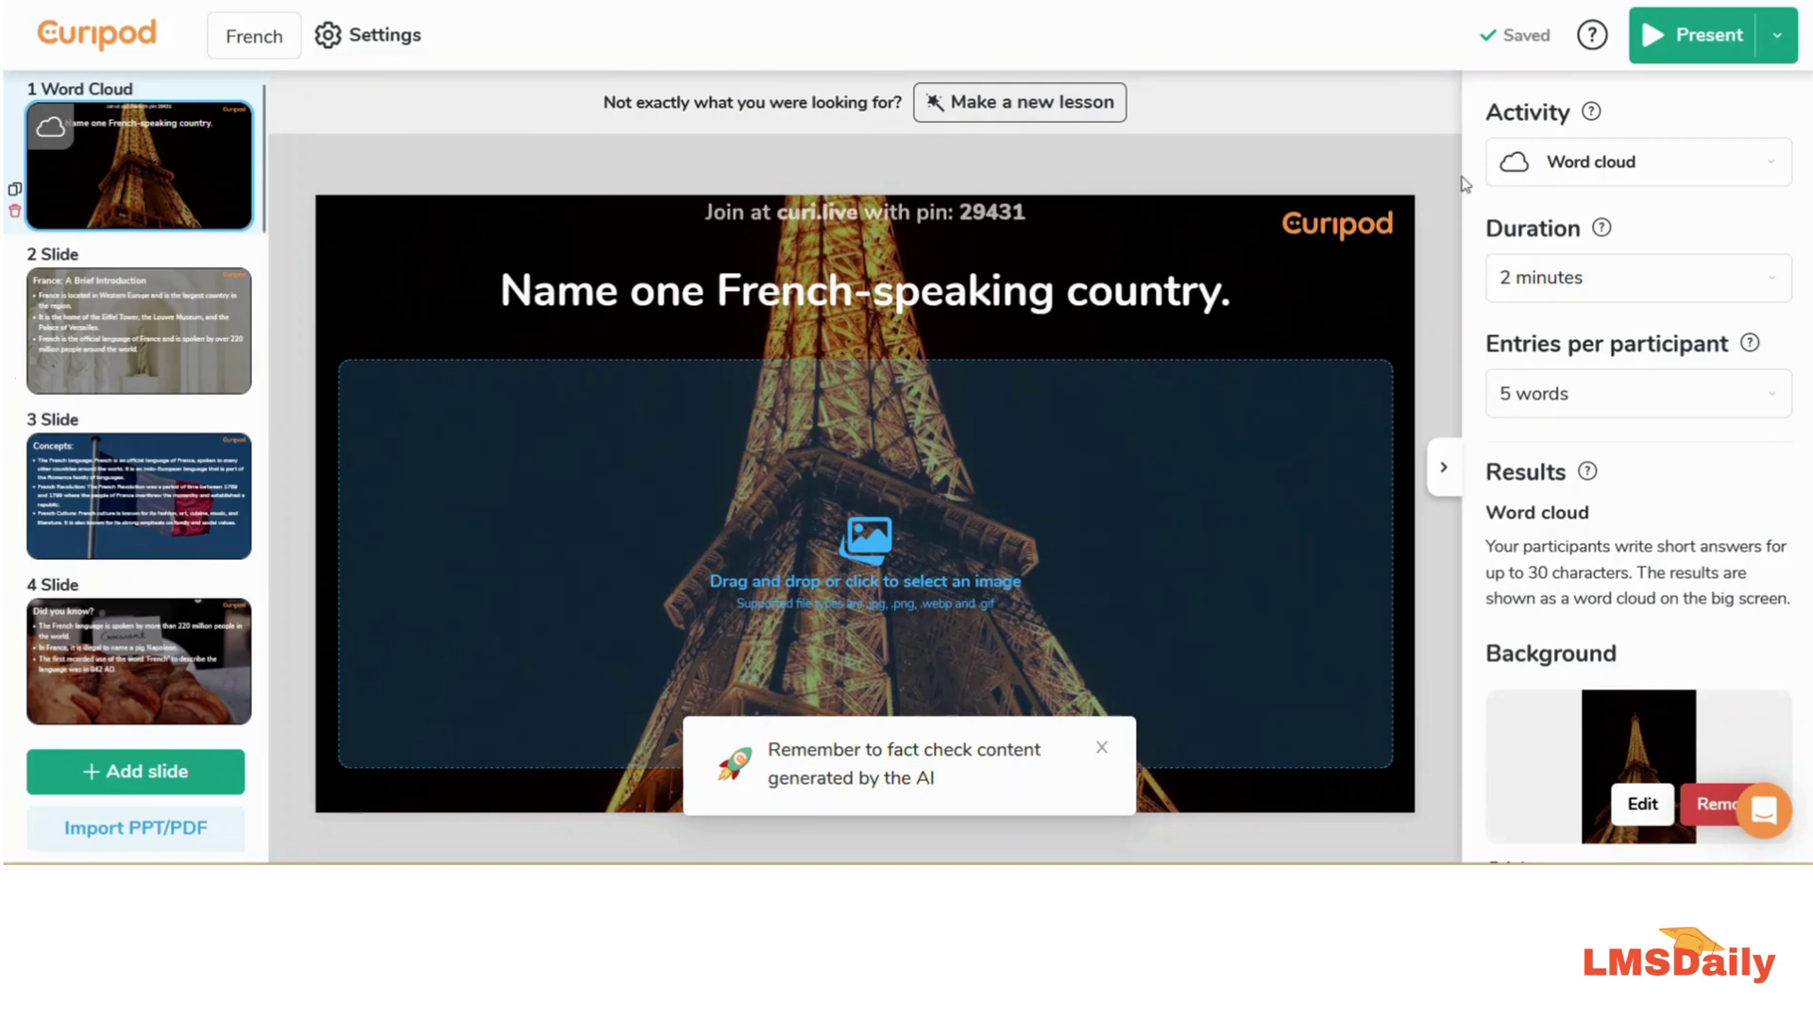
Browse the activity types for slide 1 and close the list without changing it
{"action": "left_click", "coordinate": [1585, 185]}
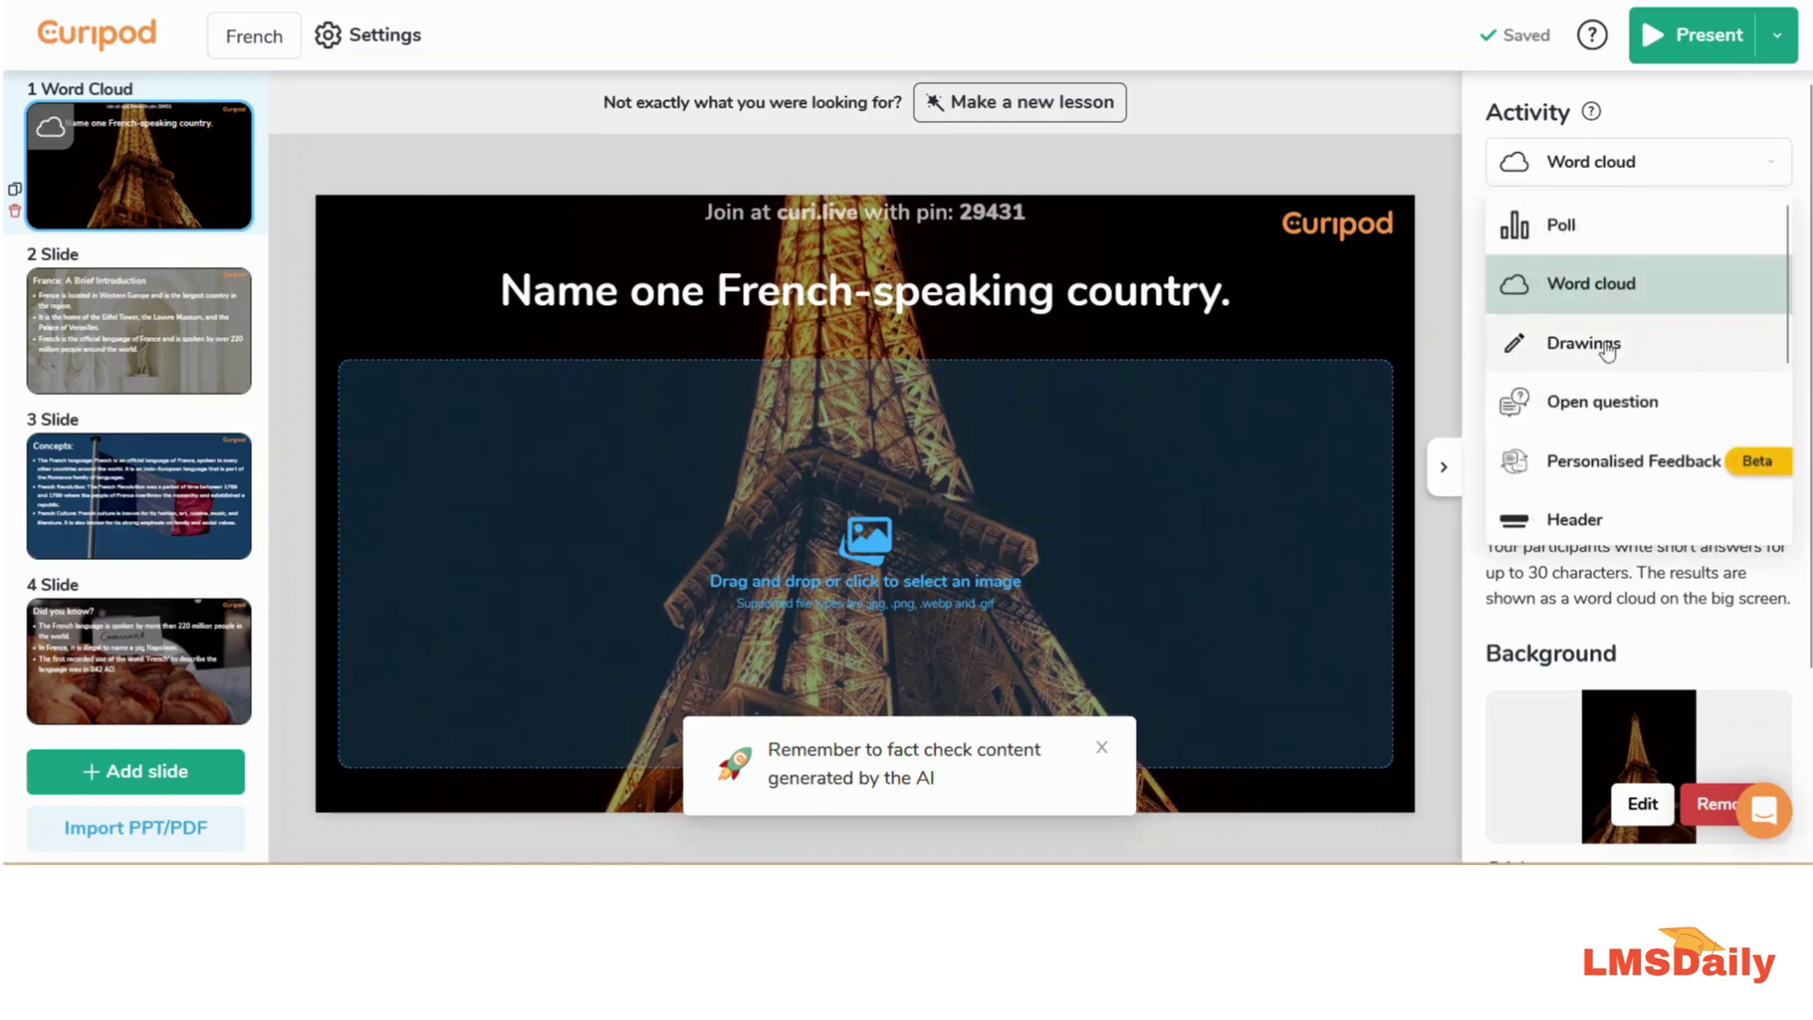
{"action": "scroll", "coordinate": [1609, 348], "scroll_direction": "down", "scroll_amount": 2}
{"action": "scroll", "coordinate": [1608, 351], "scroll_direction": "down", "scroll_amount": 1}
{"action": "scroll", "coordinate": [1608, 350], "scroll_direction": "up", "scroll_amount": 3}
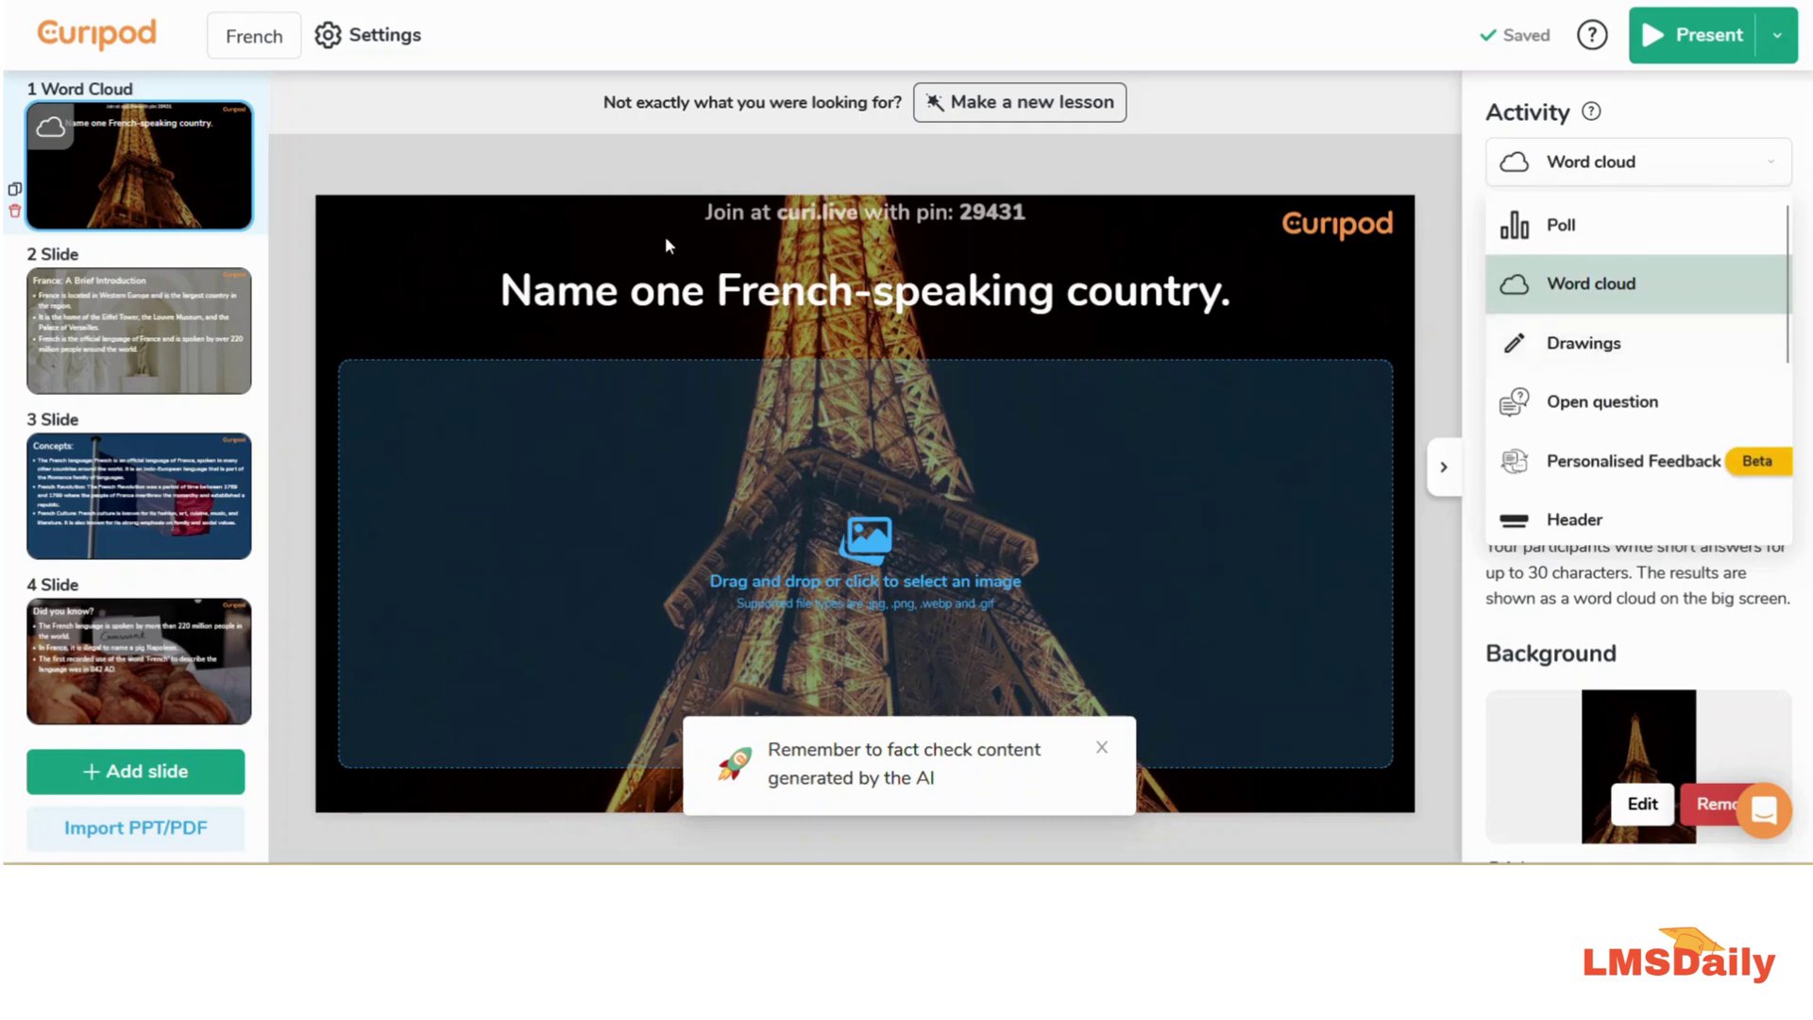
{"action": "left_click", "coordinate": [453, 104]}
View slides 2, 3 and 4, ending on the Did you know? slide
{"action": "left_click", "coordinate": [154, 328]}
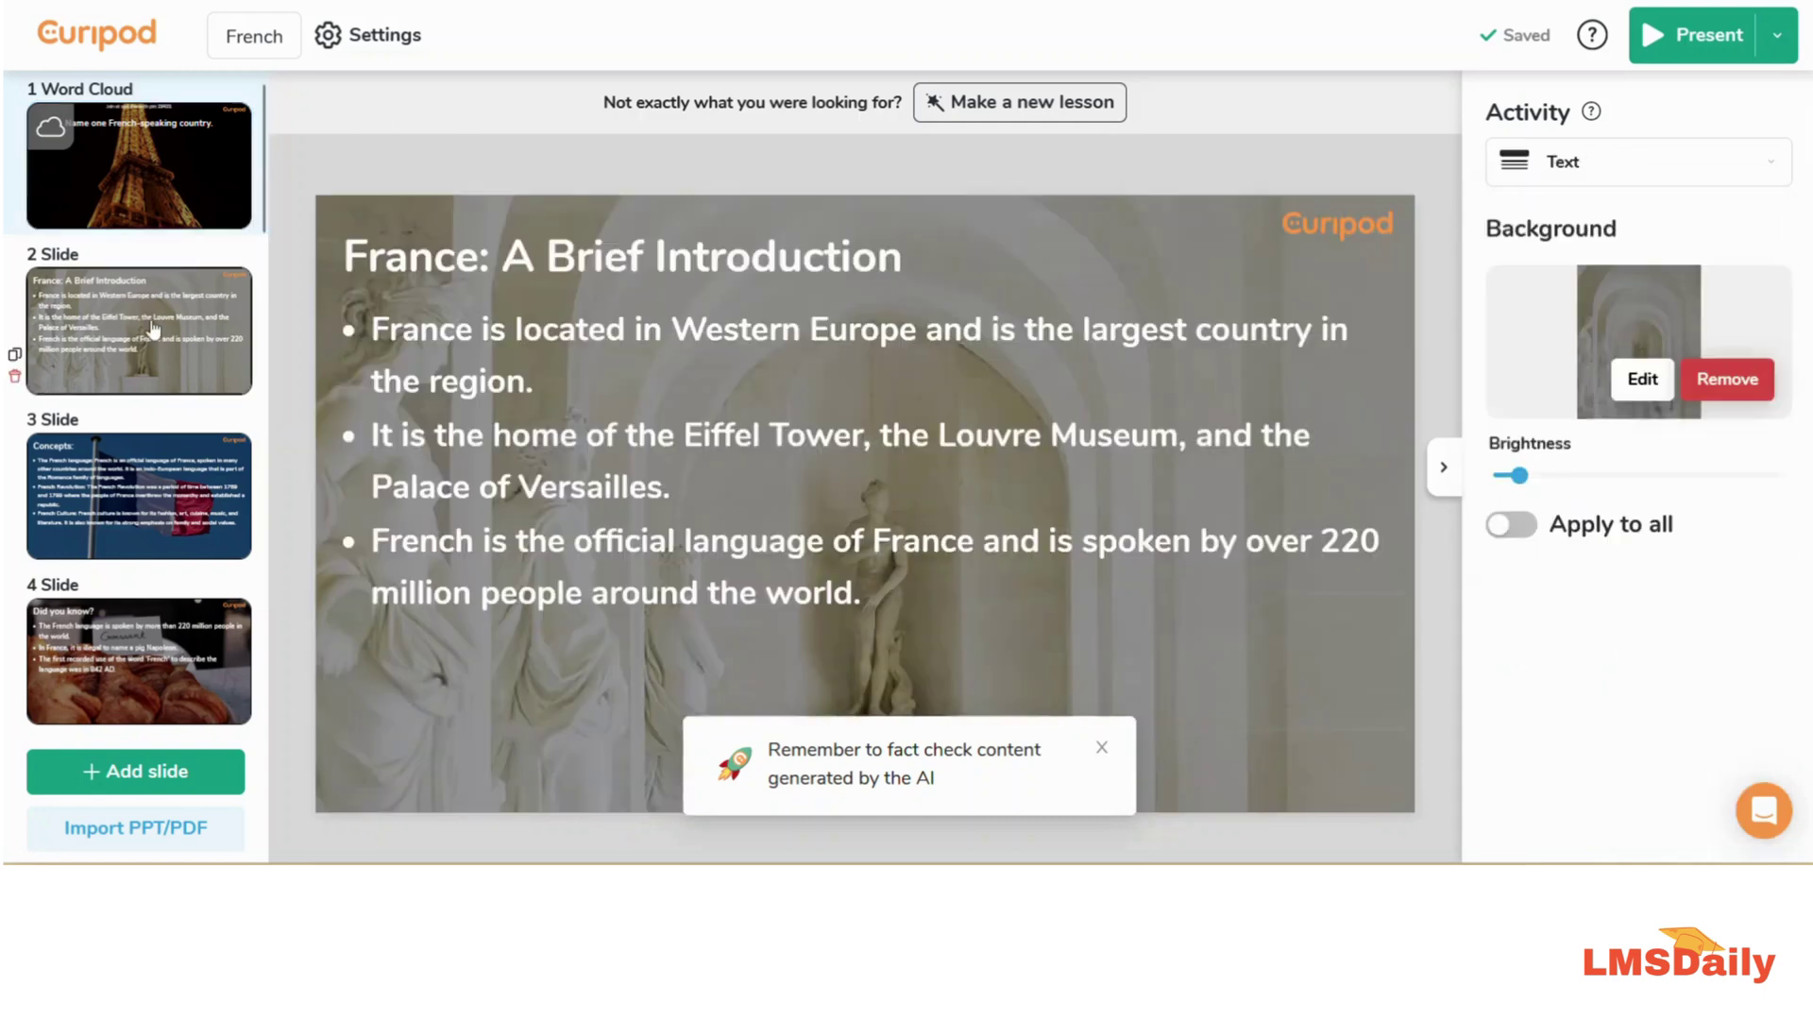
{"action": "left_click", "coordinate": [140, 465]}
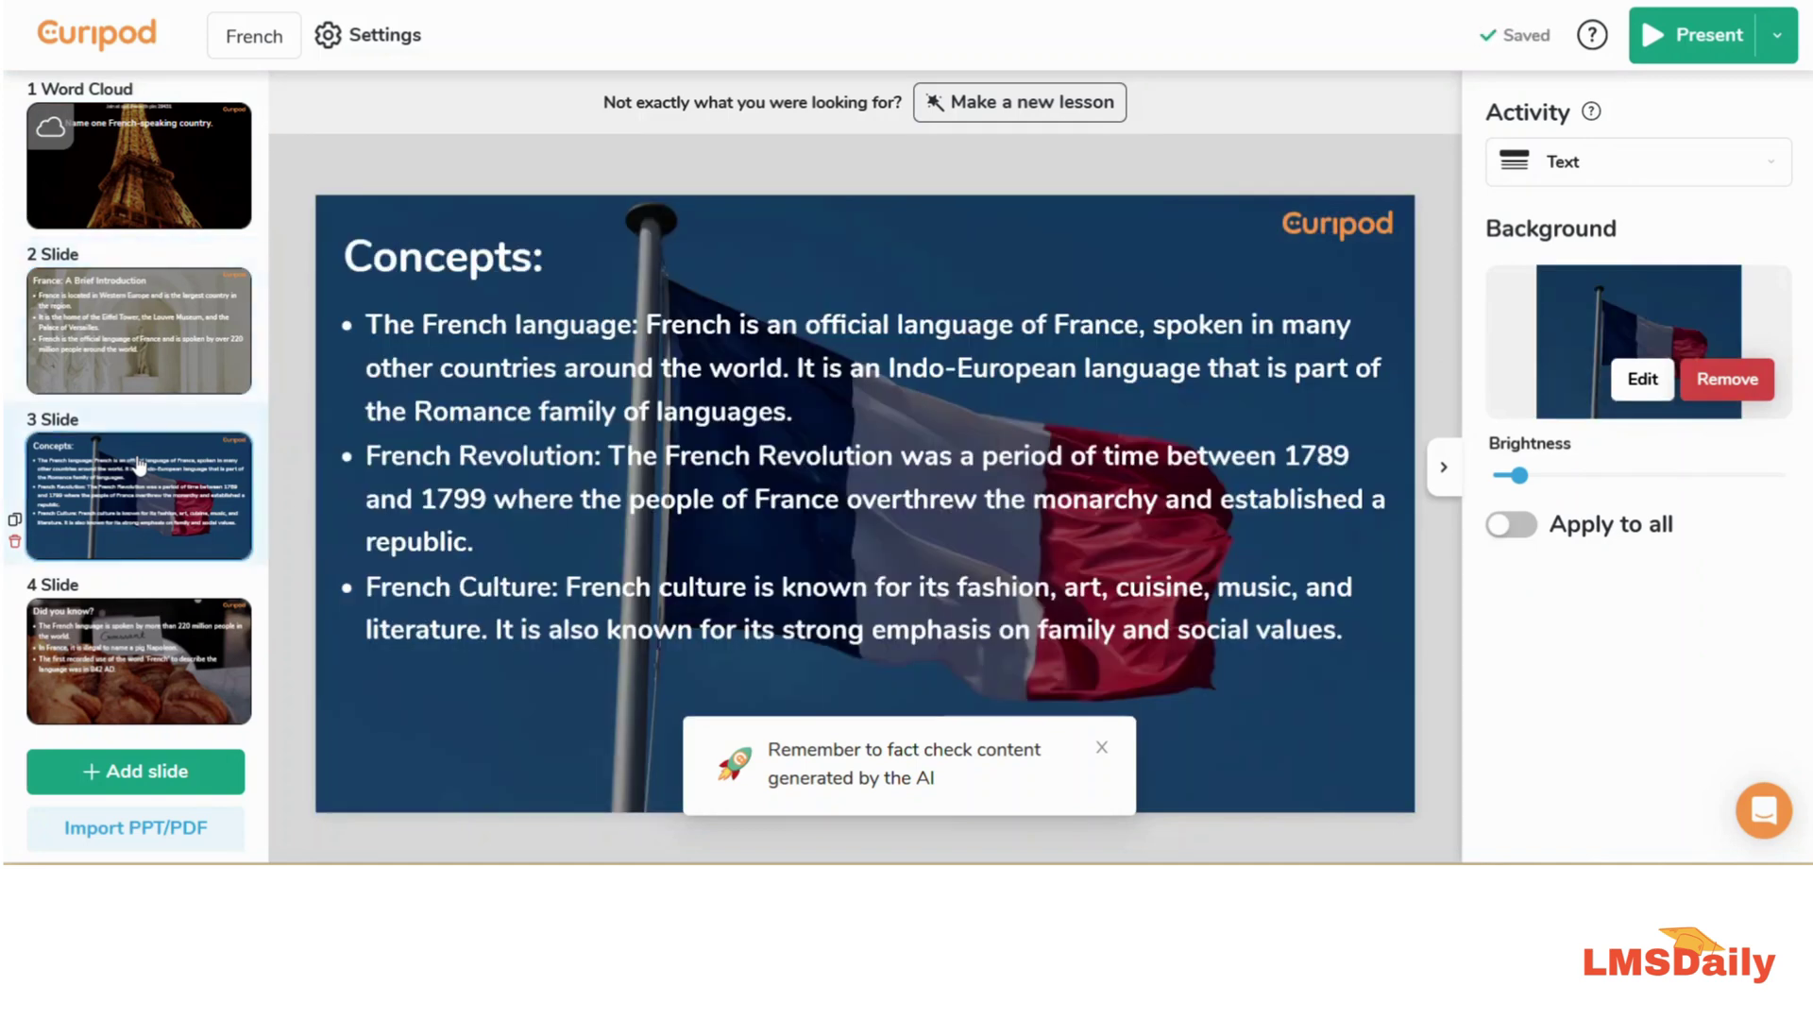
{"action": "left_click", "coordinate": [148, 654]}
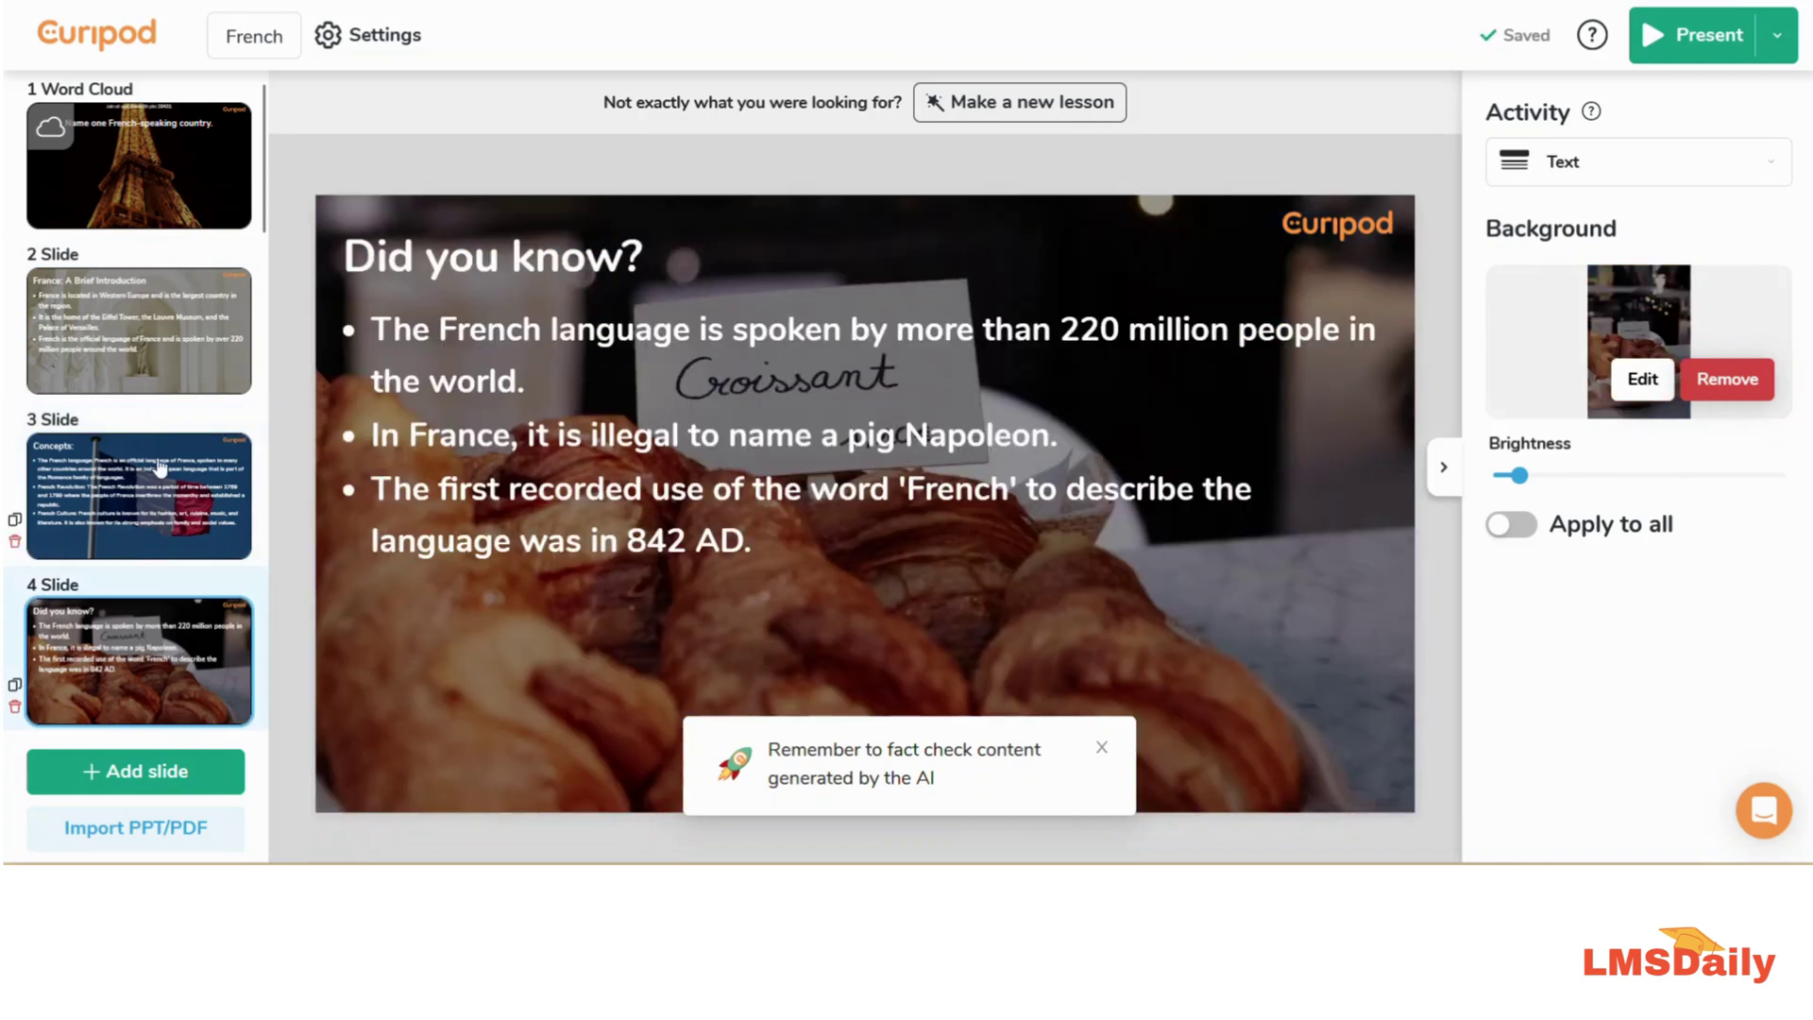
{"action": "scroll", "coordinate": [160, 469], "scroll_direction": "down", "scroll_amount": 2}
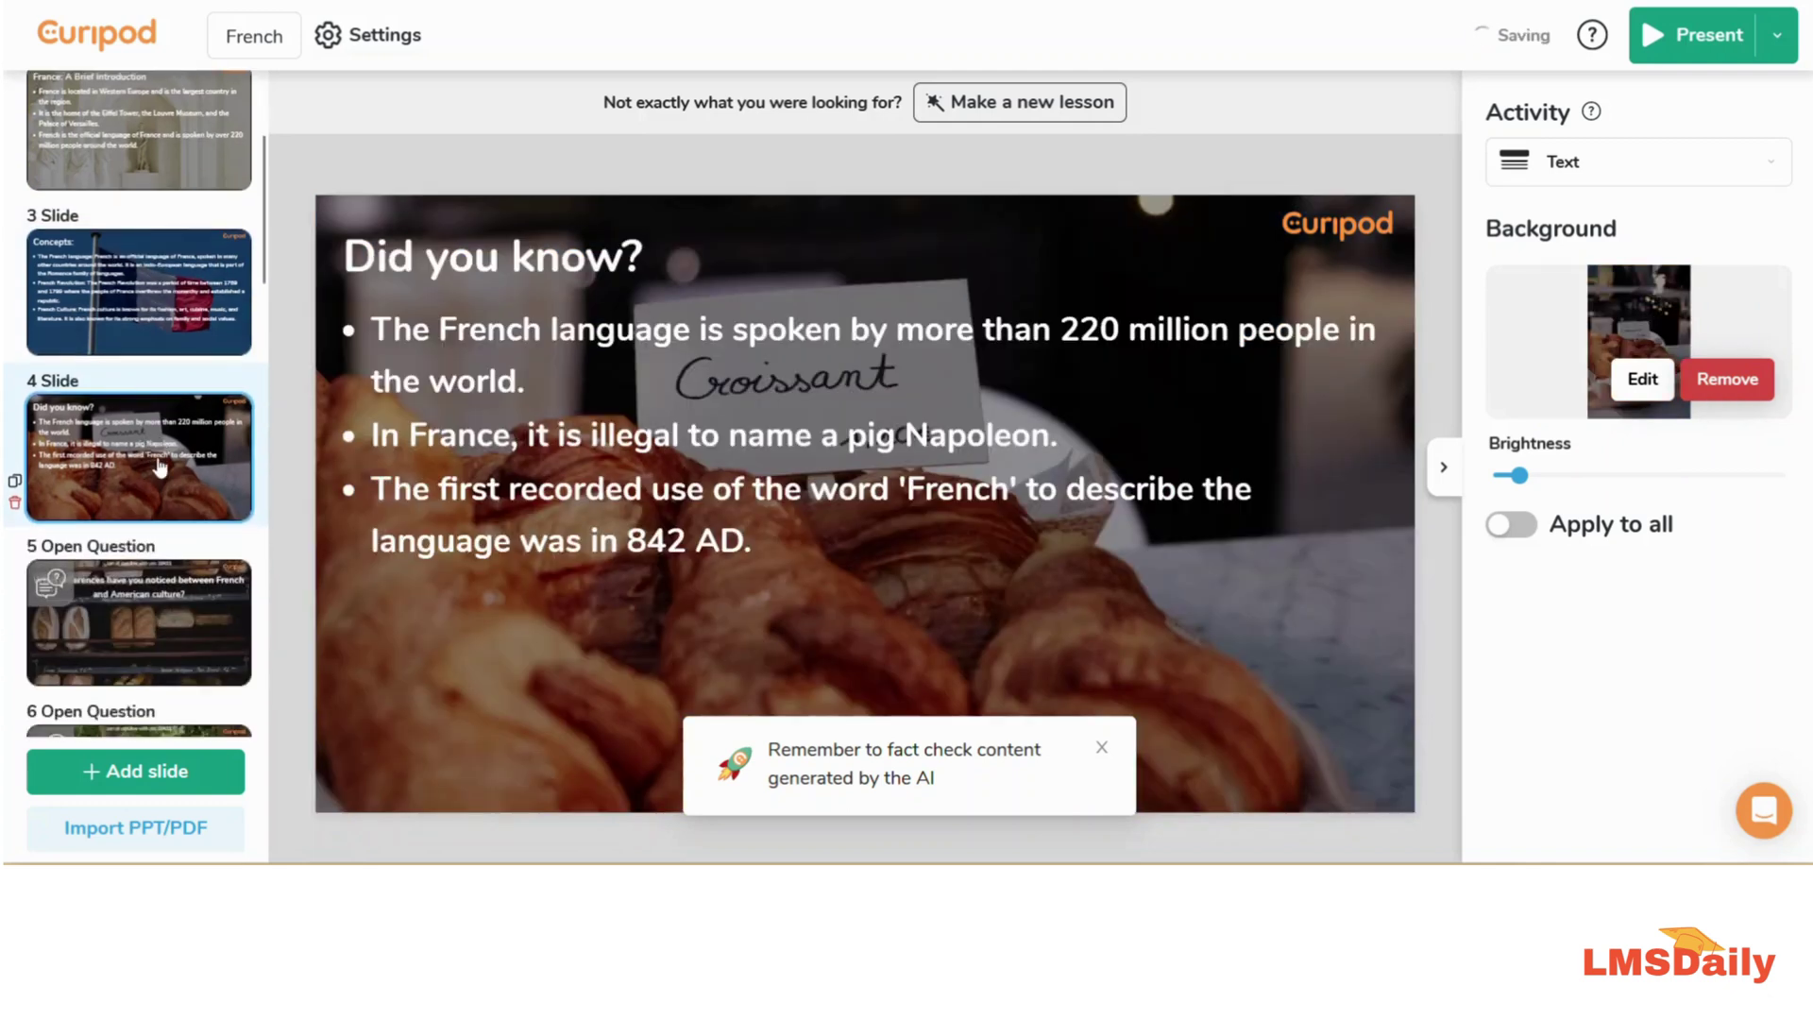
View slide 5's open question, then slide 10's Drawings task about Paris
{"action": "left_click", "coordinate": [168, 618]}
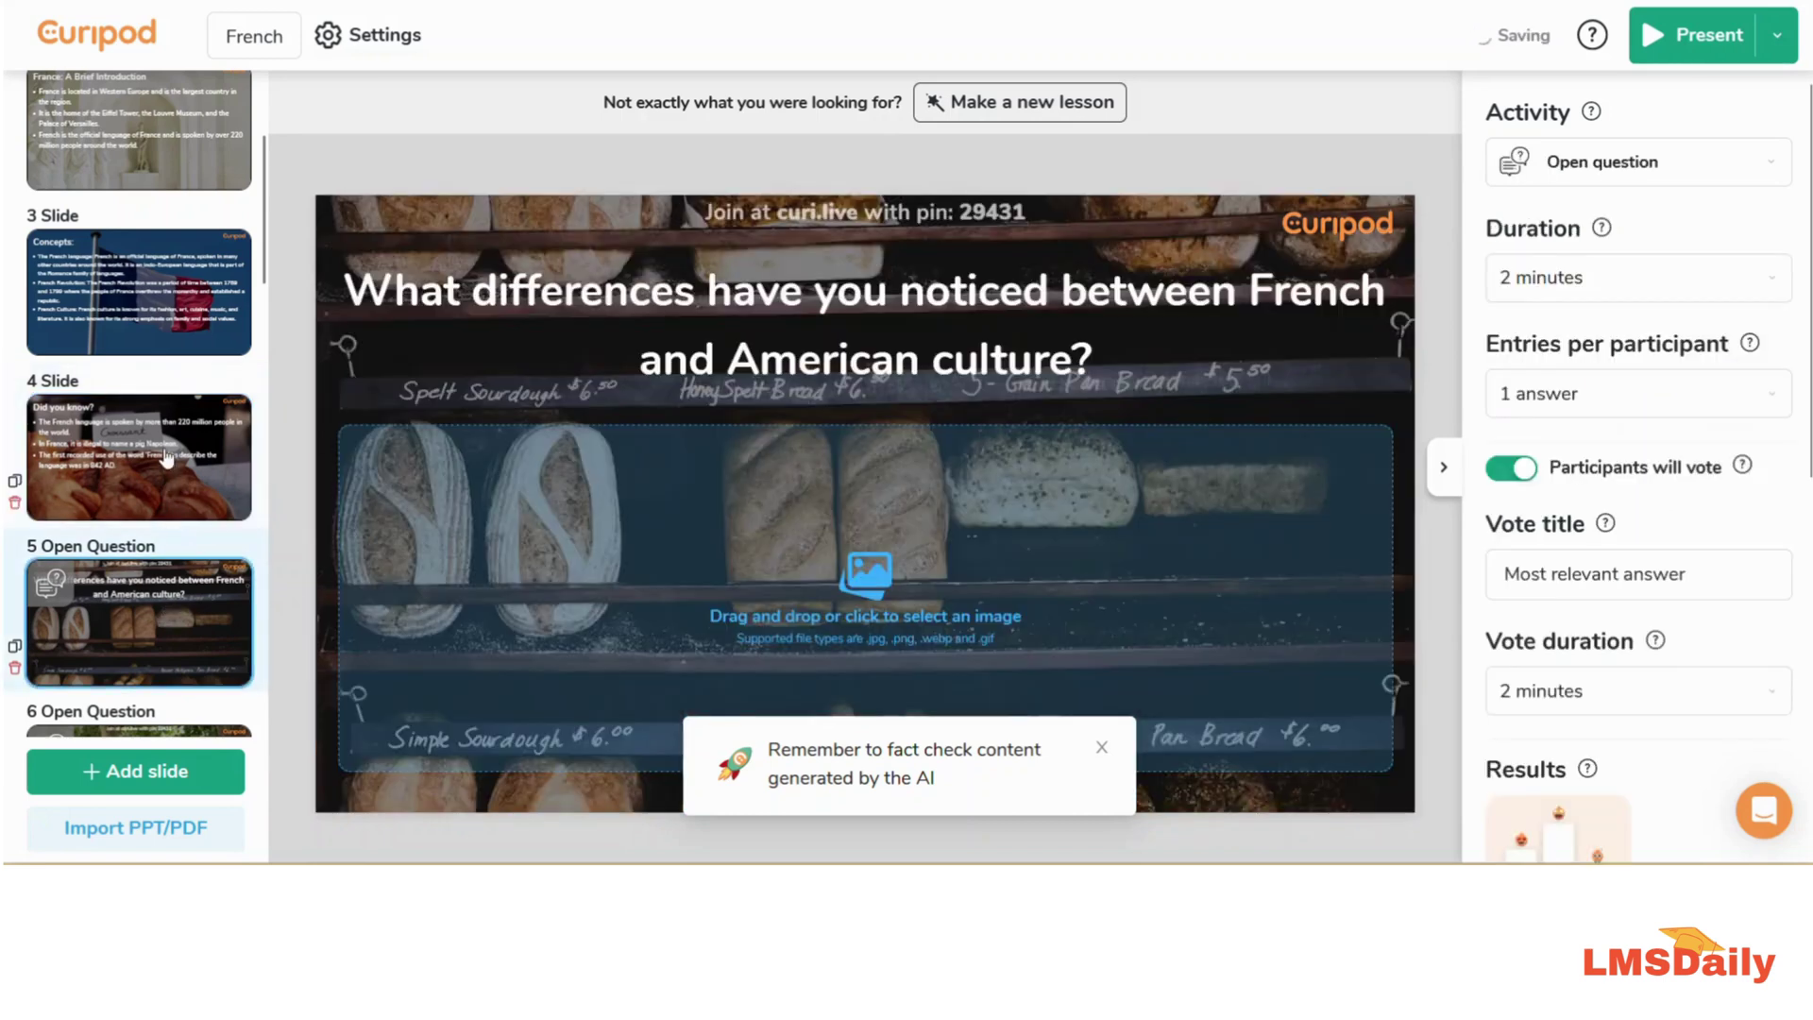
{"action": "scroll", "coordinate": [166, 459], "scroll_direction": "down", "scroll_amount": 2}
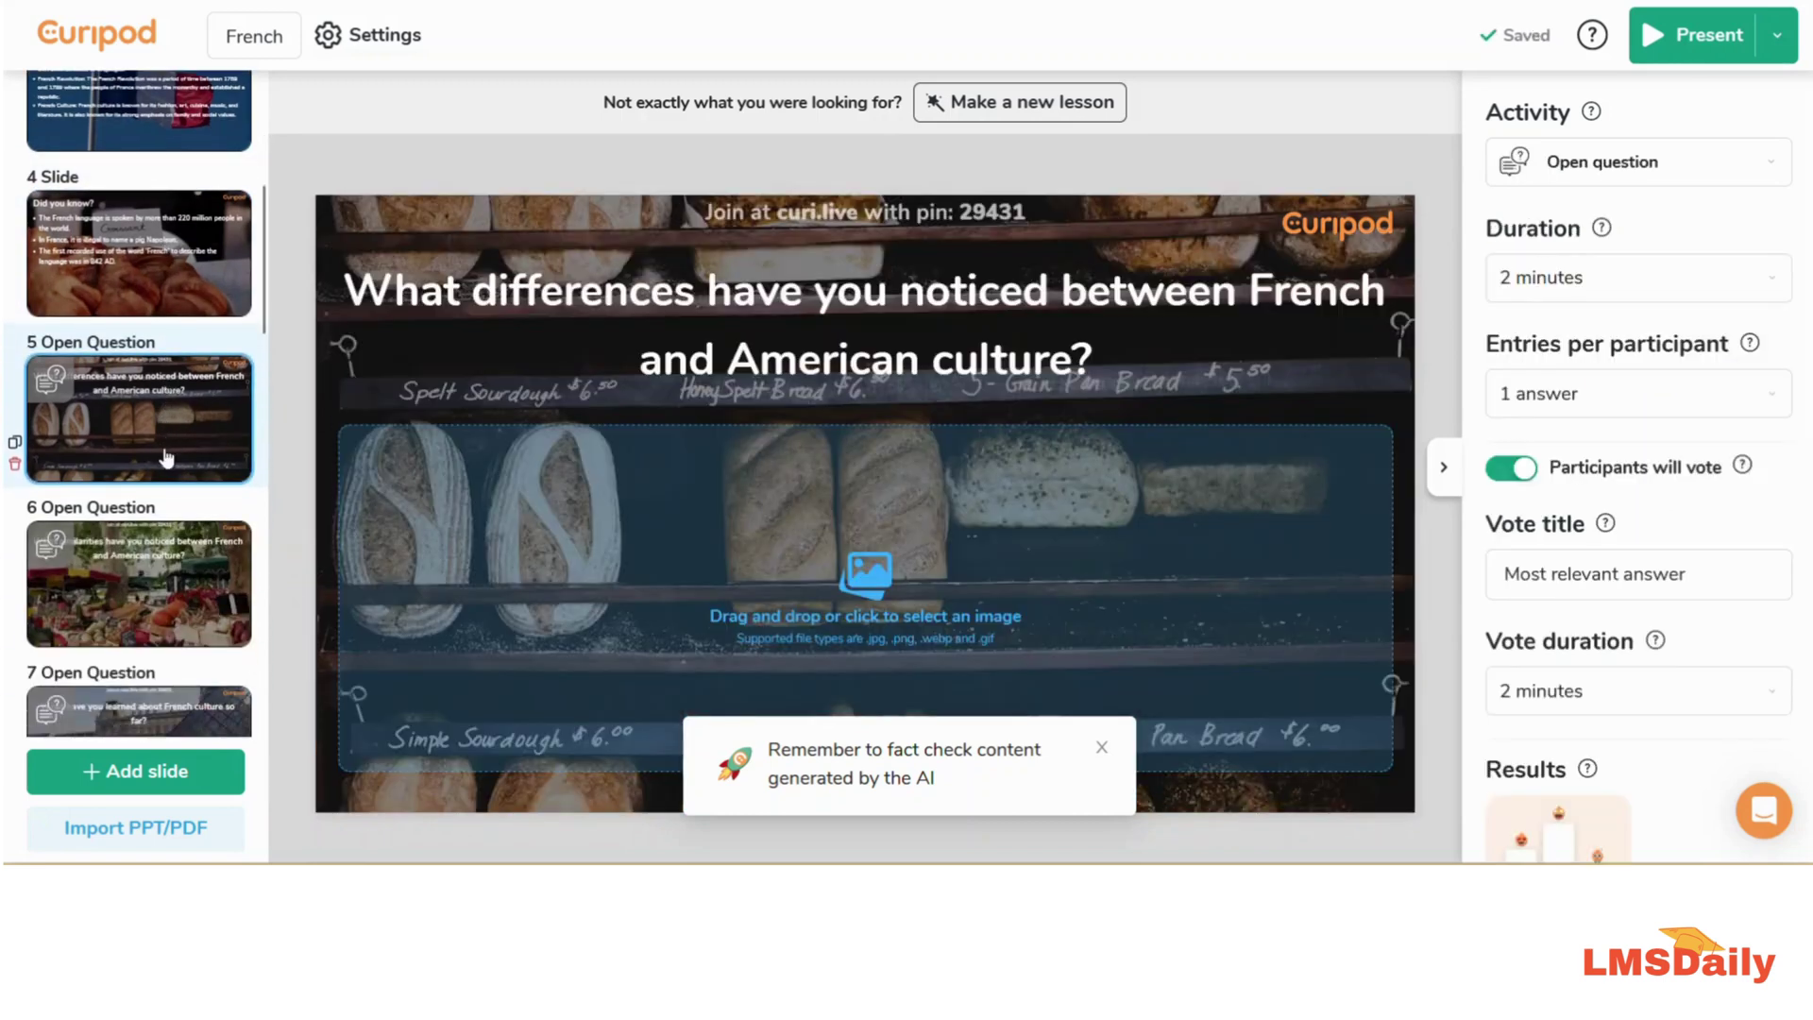
{"action": "scroll", "coordinate": [166, 459], "scroll_direction": "down", "scroll_amount": 4}
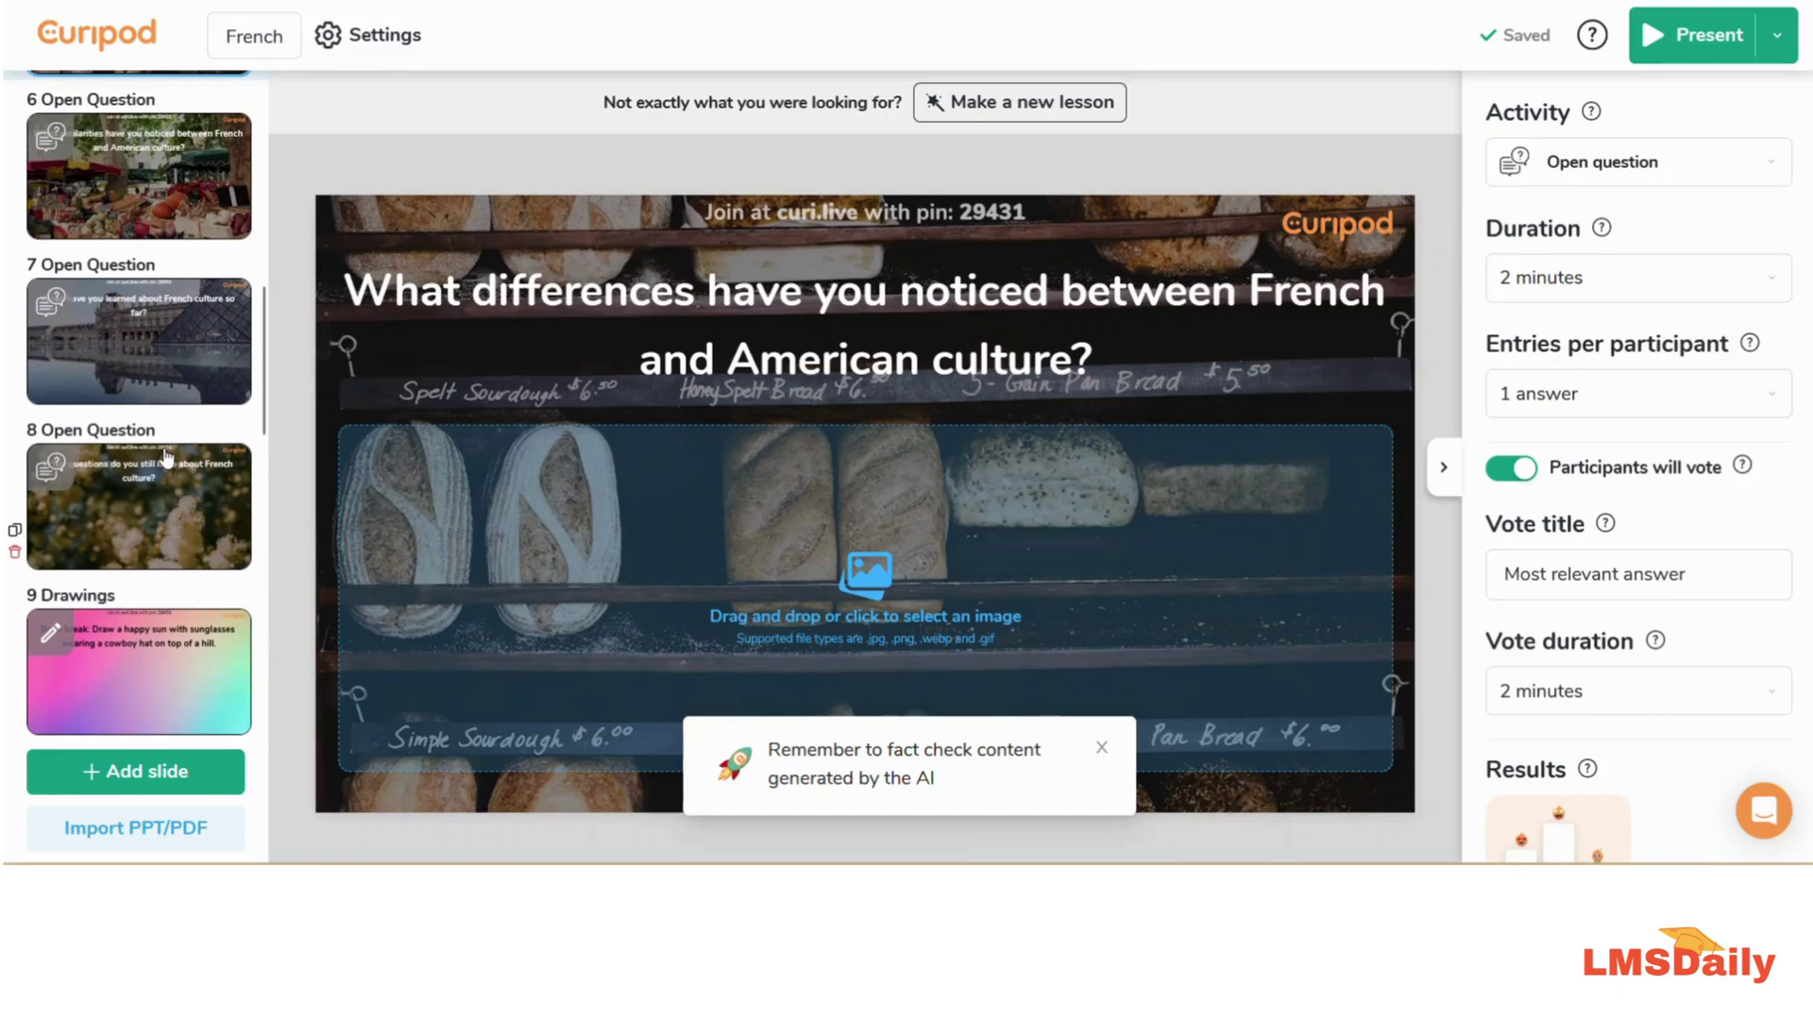
{"action": "scroll", "coordinate": [167, 459], "scroll_direction": "down", "scroll_amount": 2}
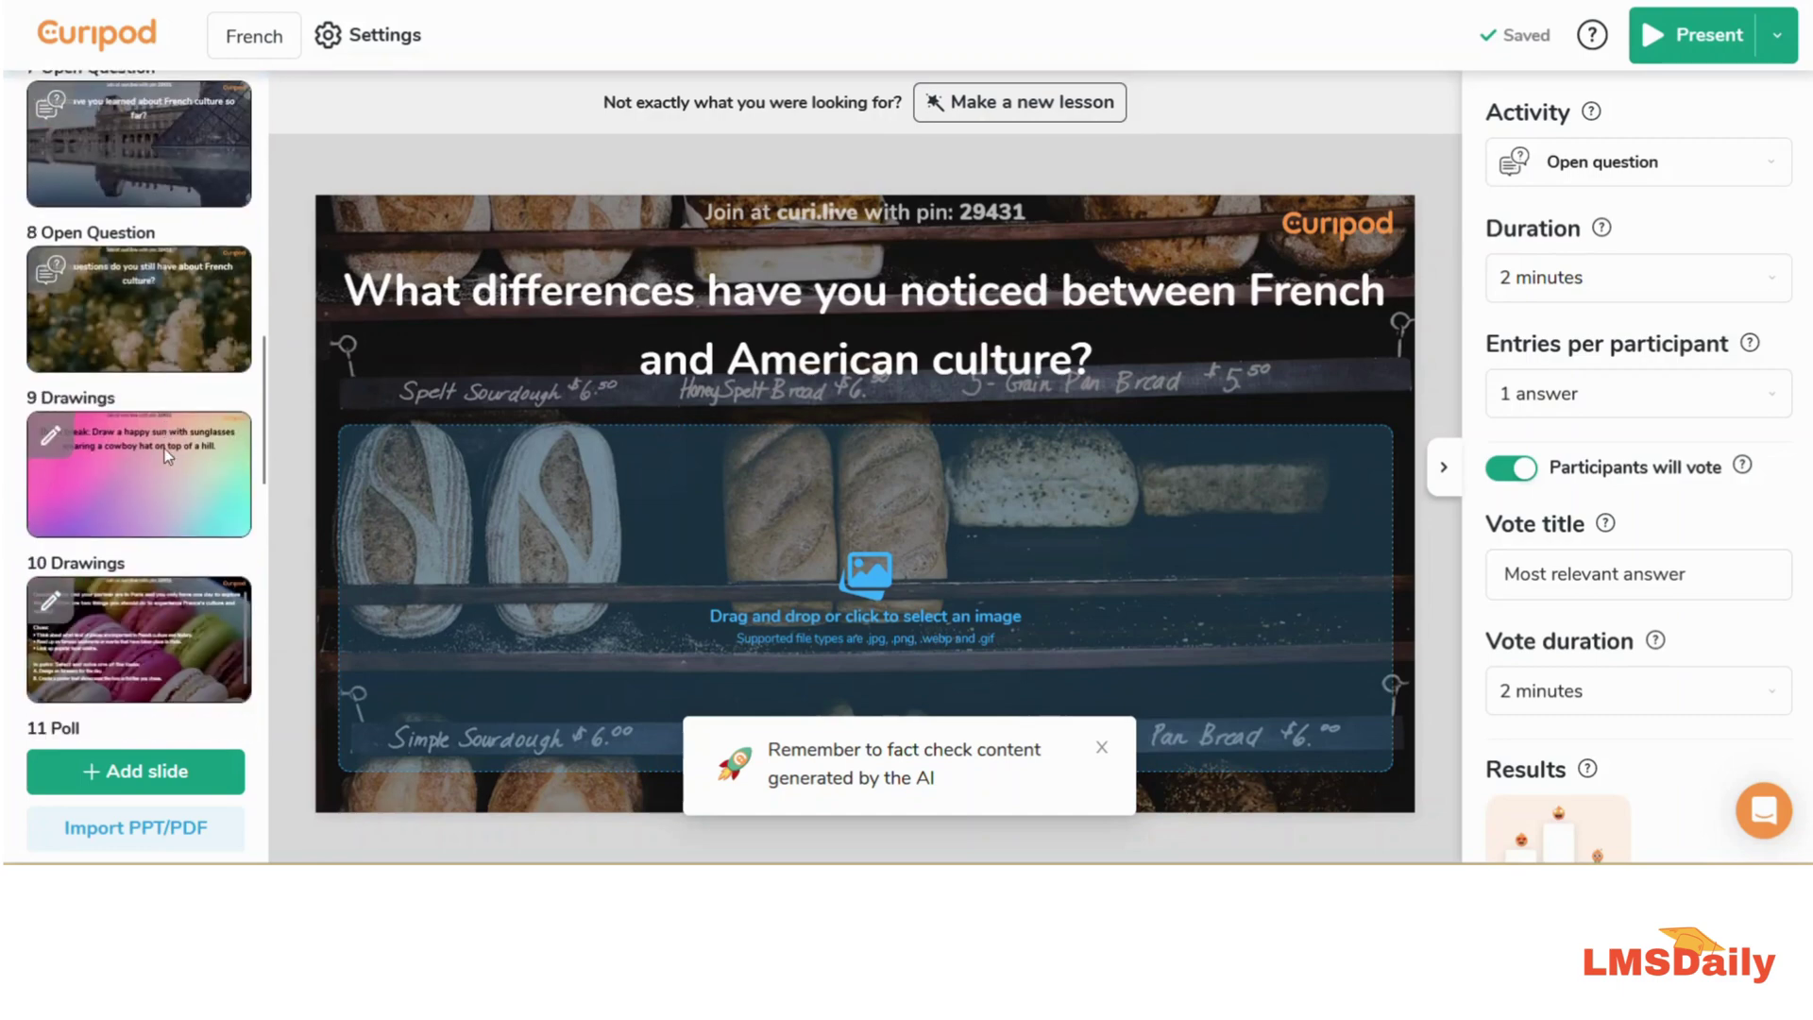
{"action": "left_click", "coordinate": [171, 614]}
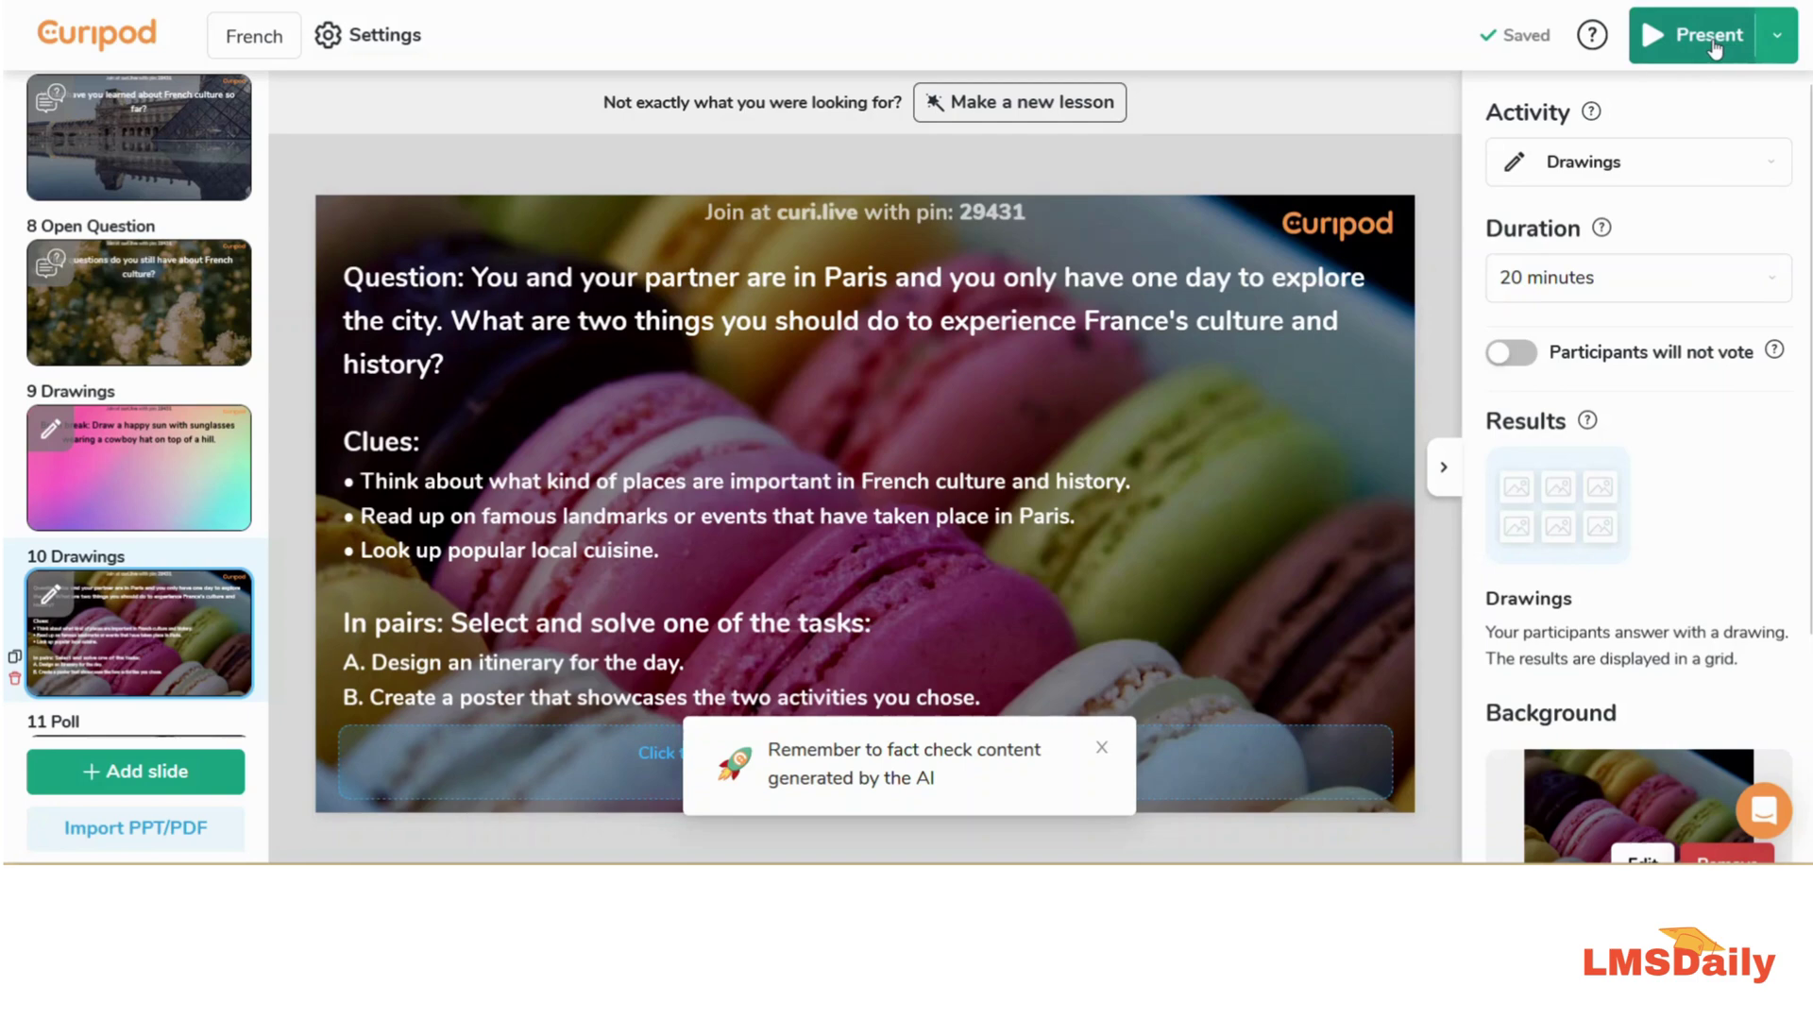
{"action": "scroll", "coordinate": [1590, 527], "scroll_direction": "down", "scroll_amount": 3}
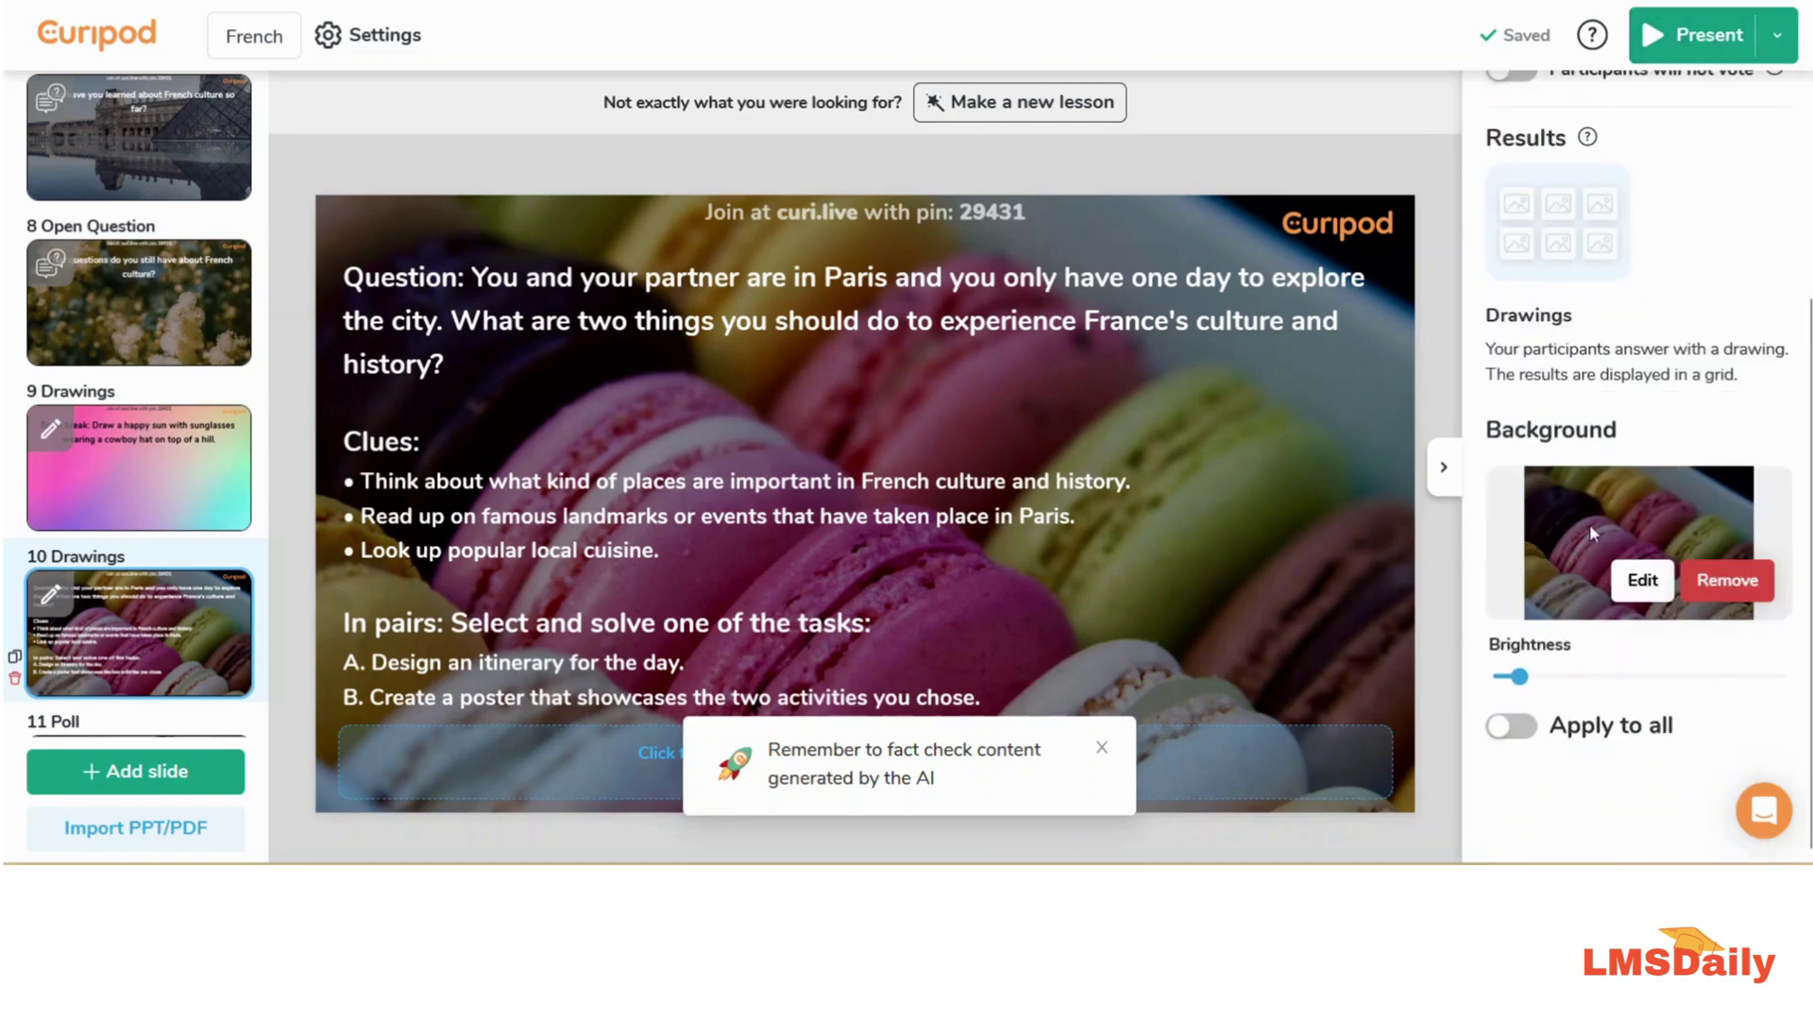
Open slide 8, the French culture open question, and review its 2-minute, voting settings
{"action": "left_click", "coordinate": [195, 324]}
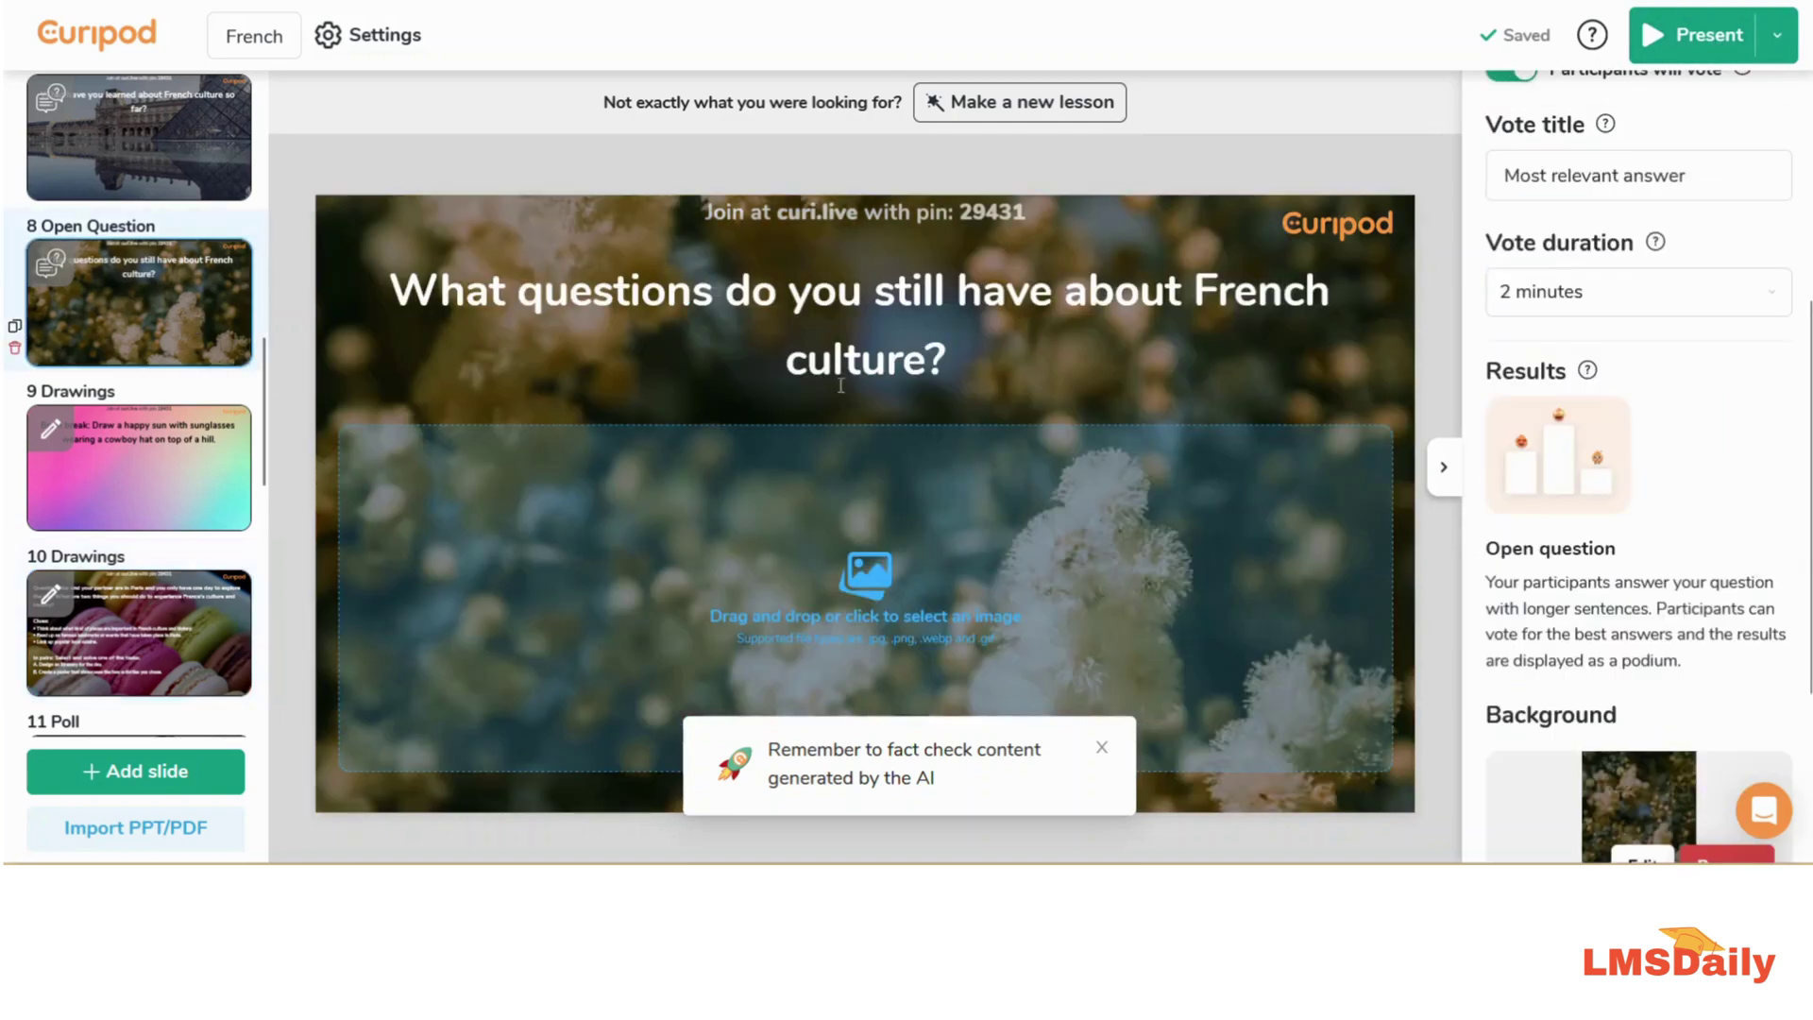
{"action": "scroll", "coordinate": [1485, 555], "scroll_direction": "down", "scroll_amount": 3}
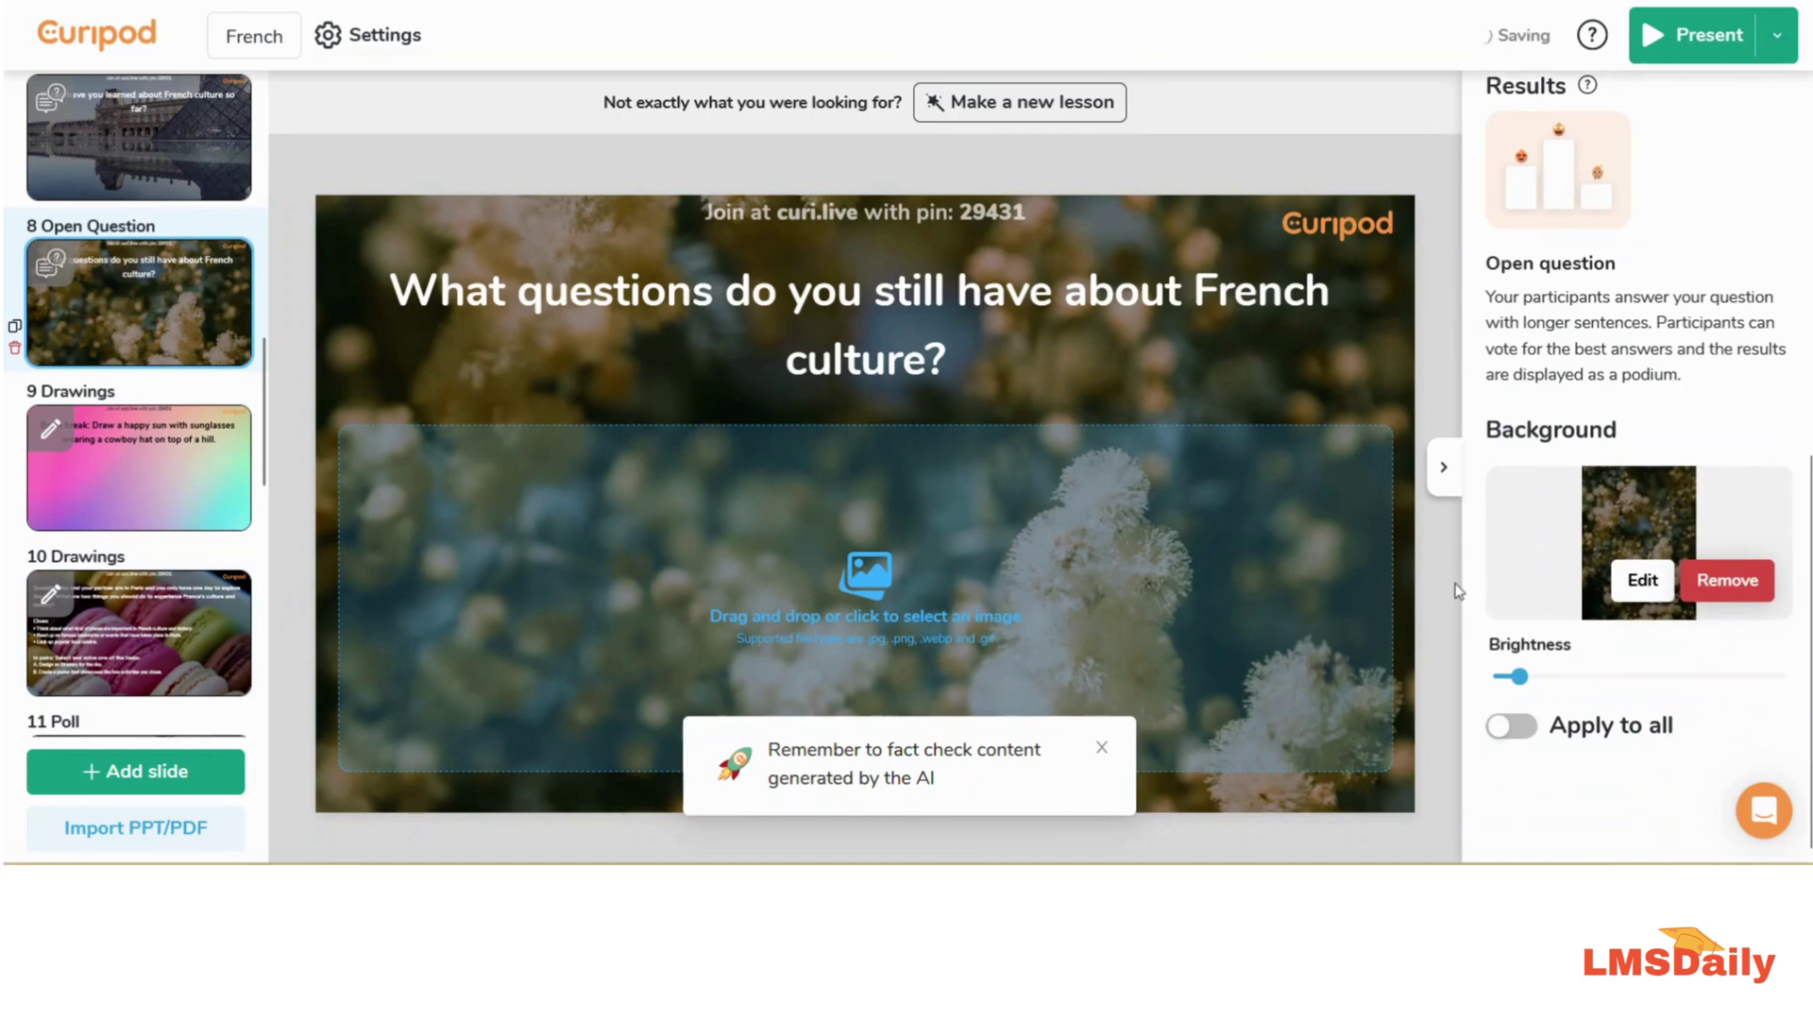
{"action": "scroll", "coordinate": [1602, 535], "scroll_direction": "up", "scroll_amount": 5}
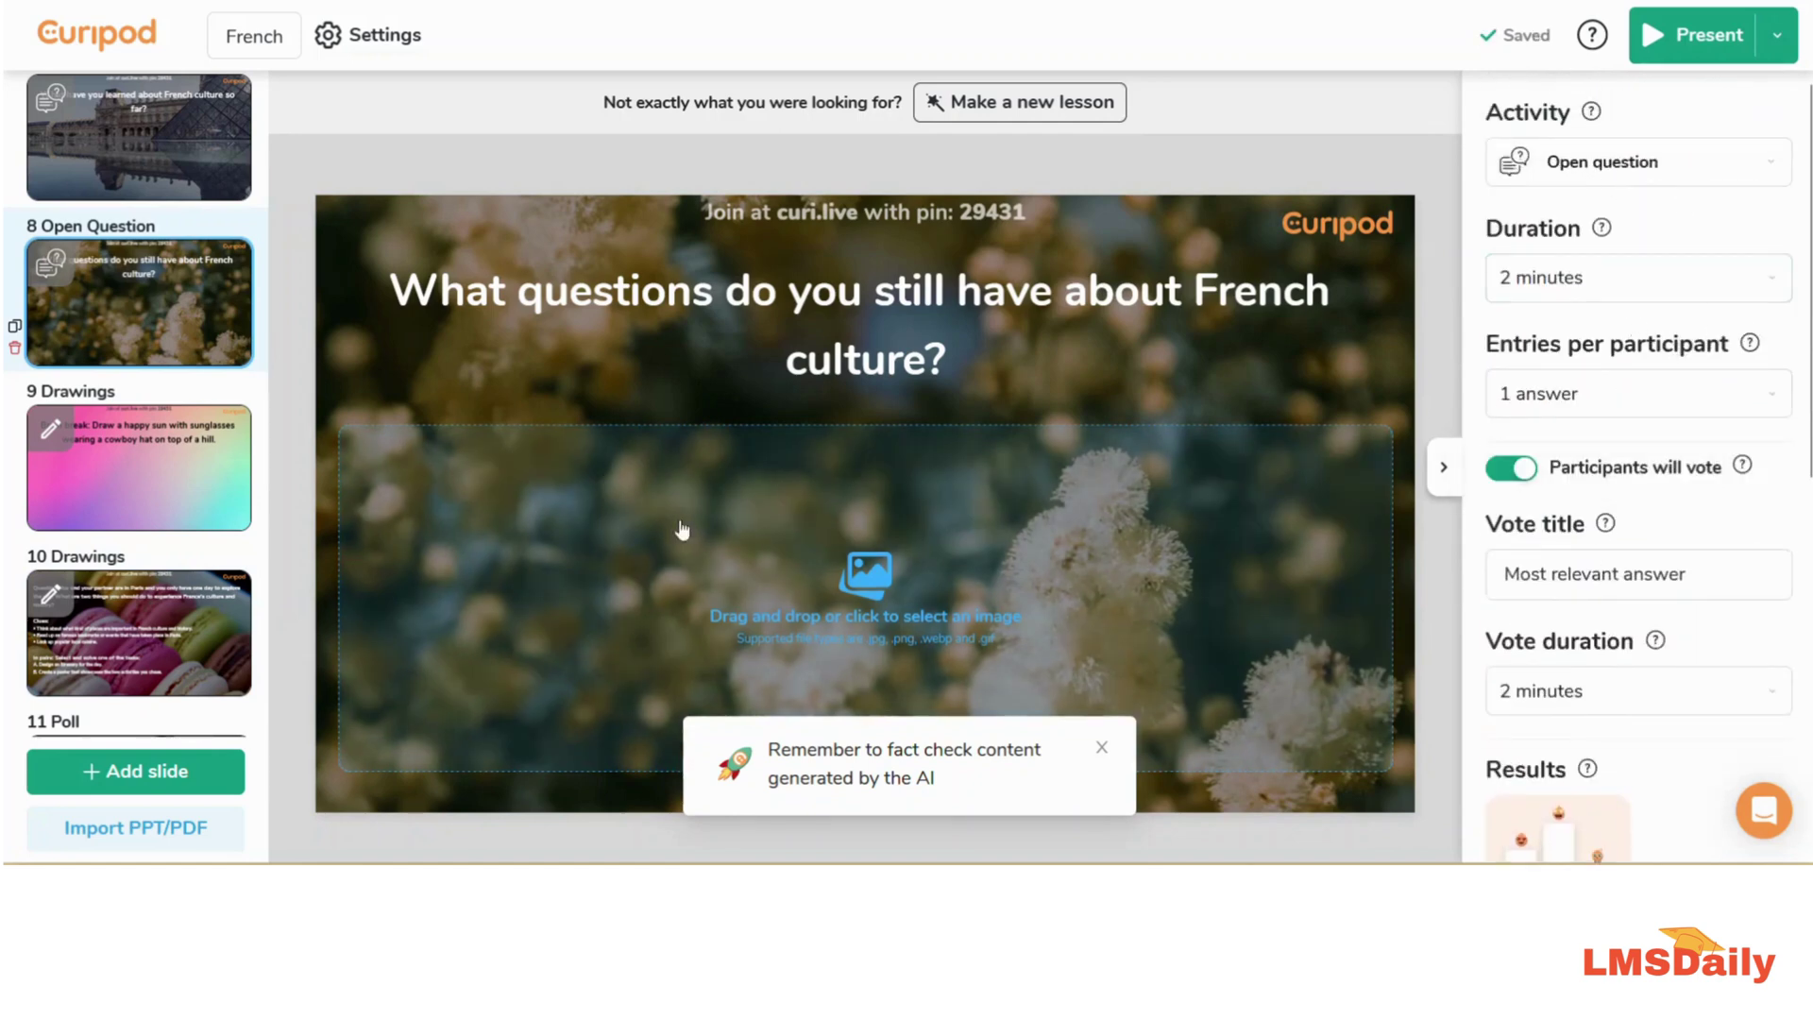
{"action": "scroll", "coordinate": [161, 454], "scroll_direction": "up", "scroll_amount": 10}
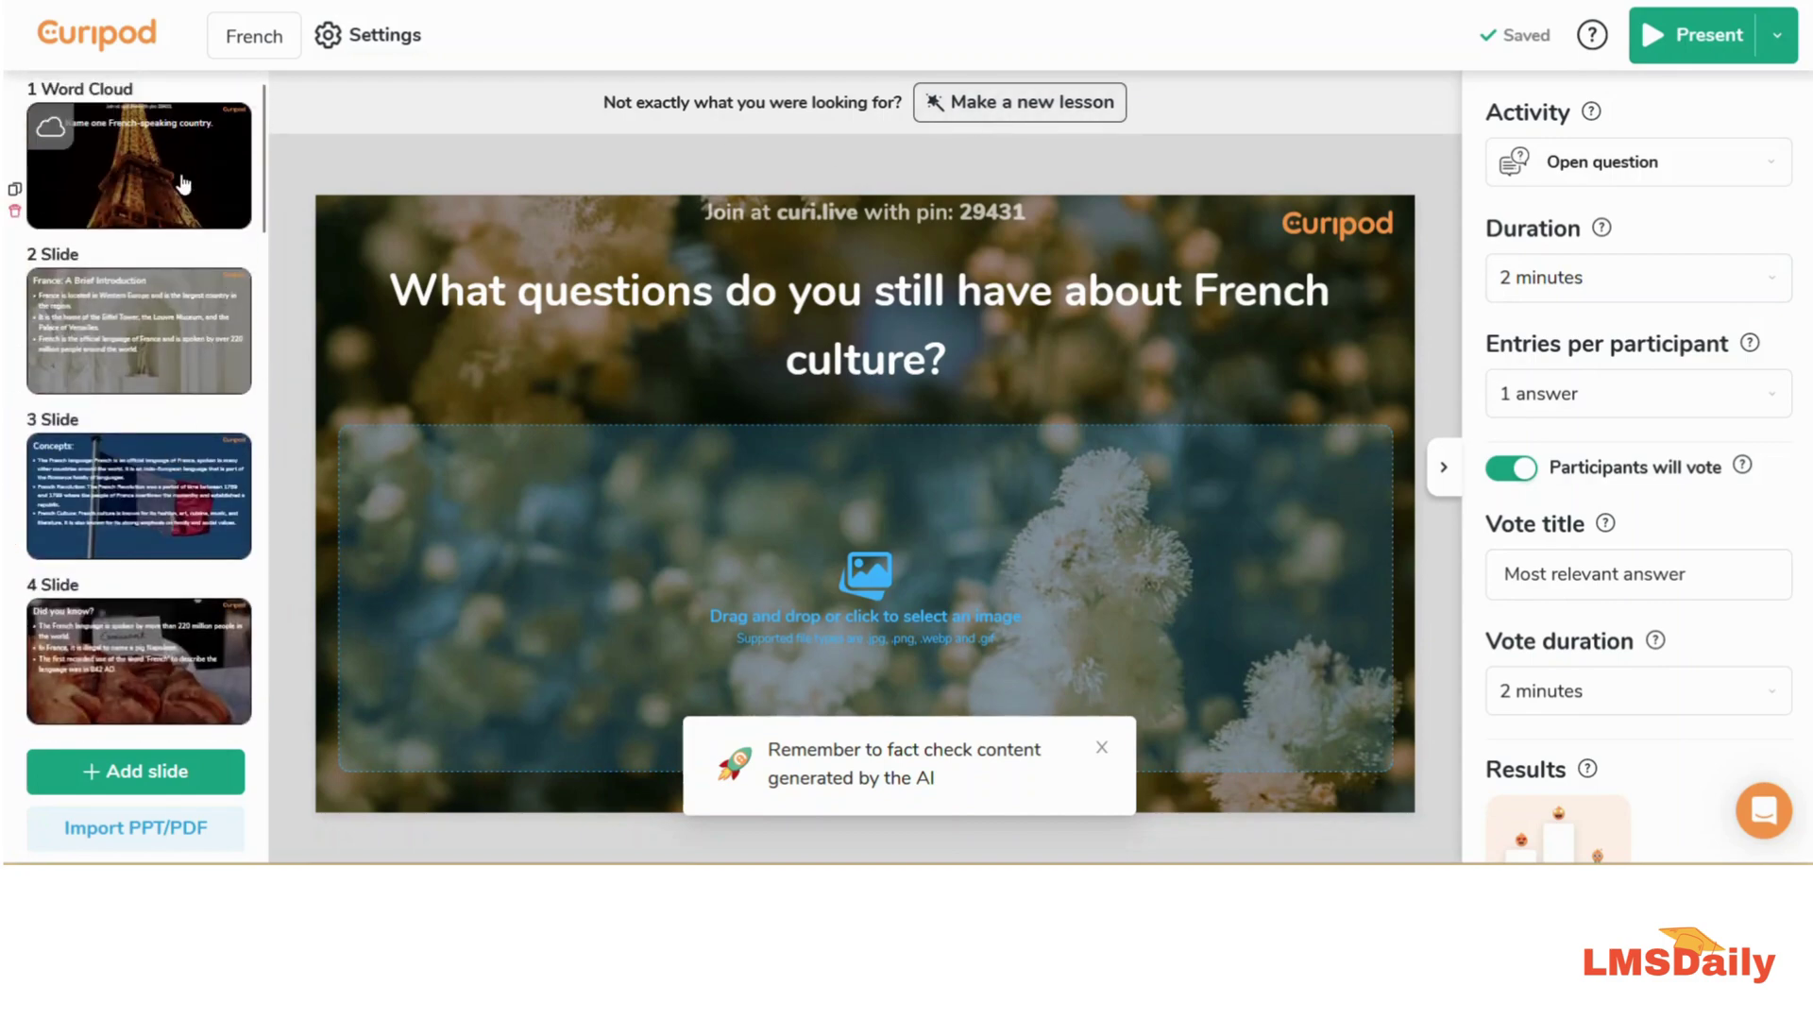
Step through slides 1 and 2 to slide 4 and show its activity type list
{"action": "left_click", "coordinate": [184, 192]}
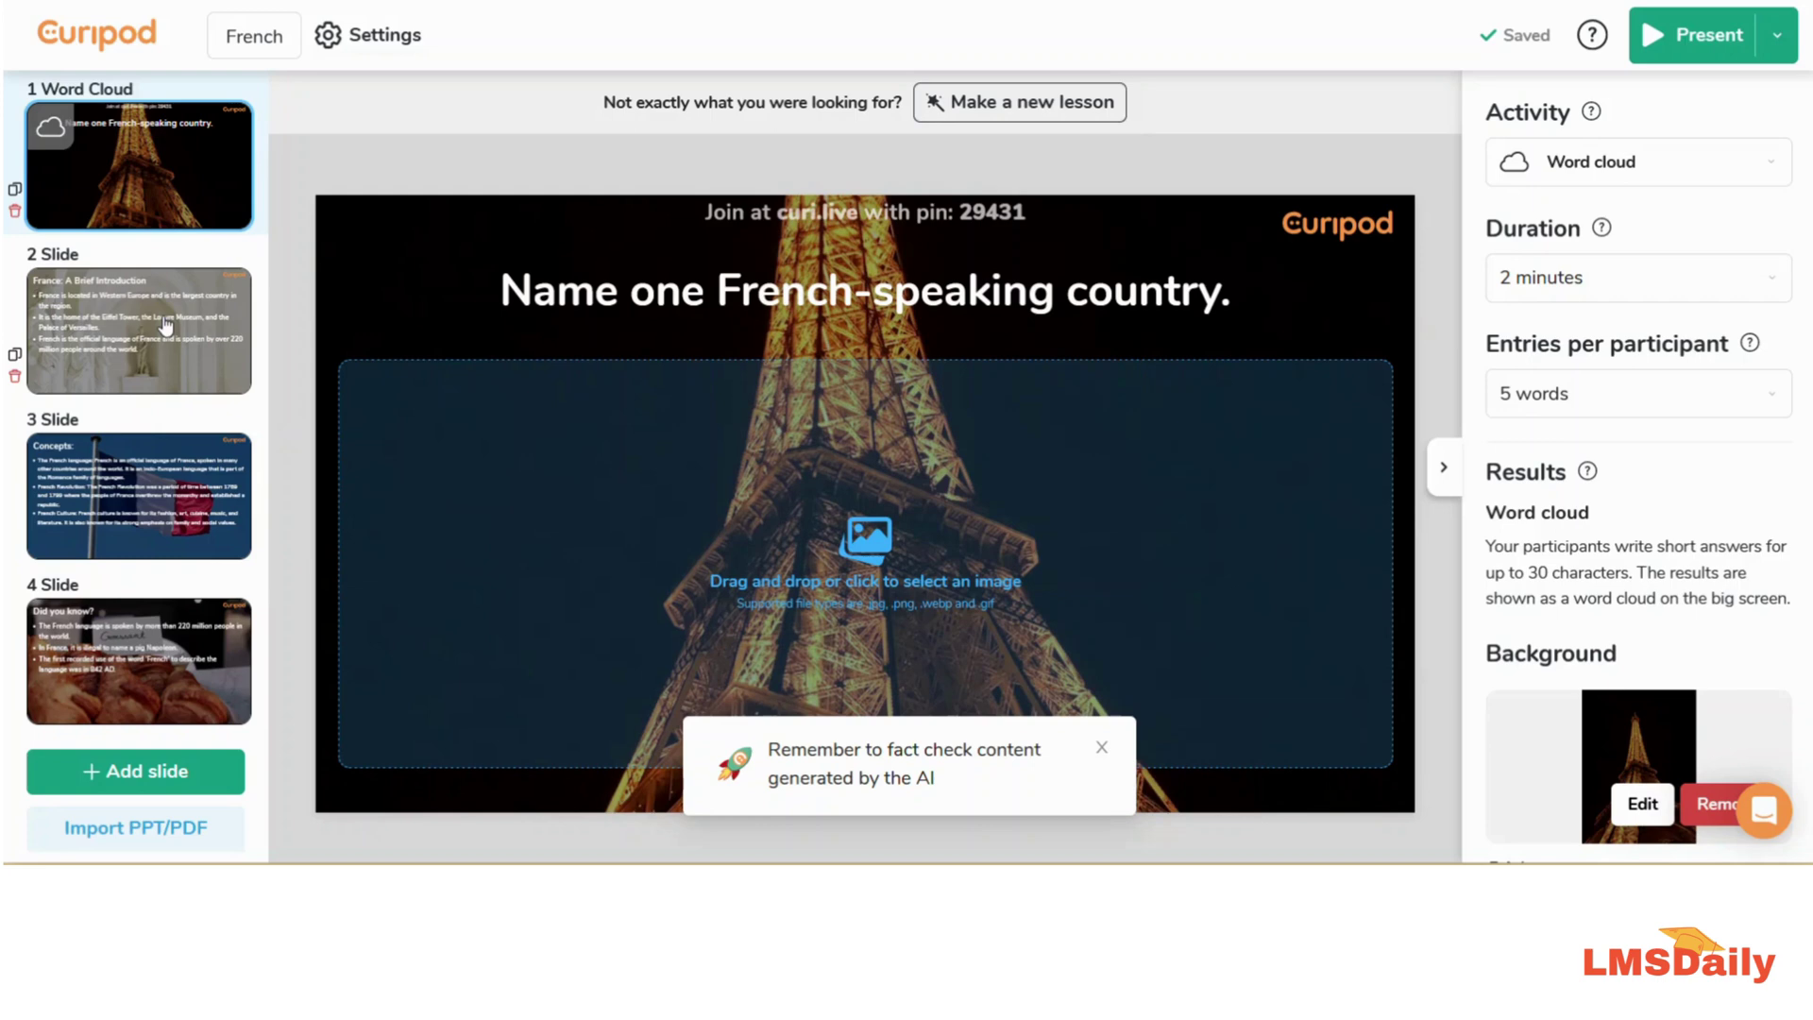
{"action": "left_click", "coordinate": [166, 326]}
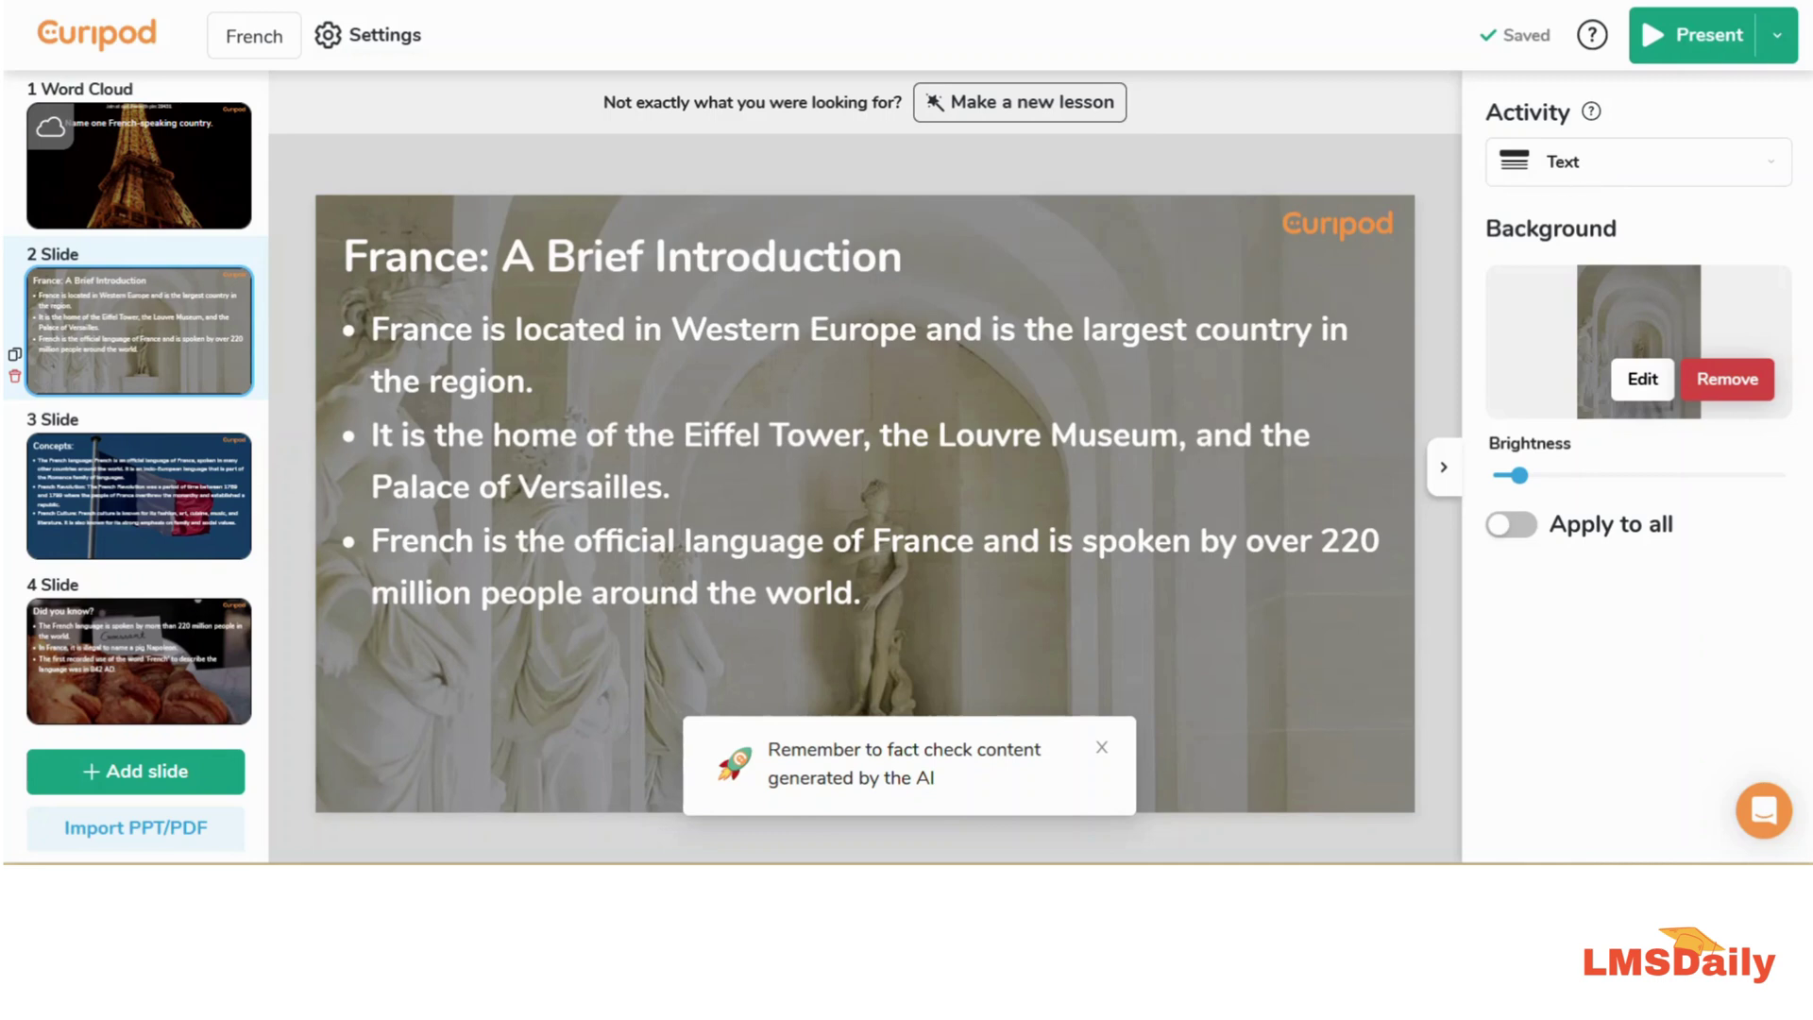
{"action": "left_click", "coordinate": [97, 672]}
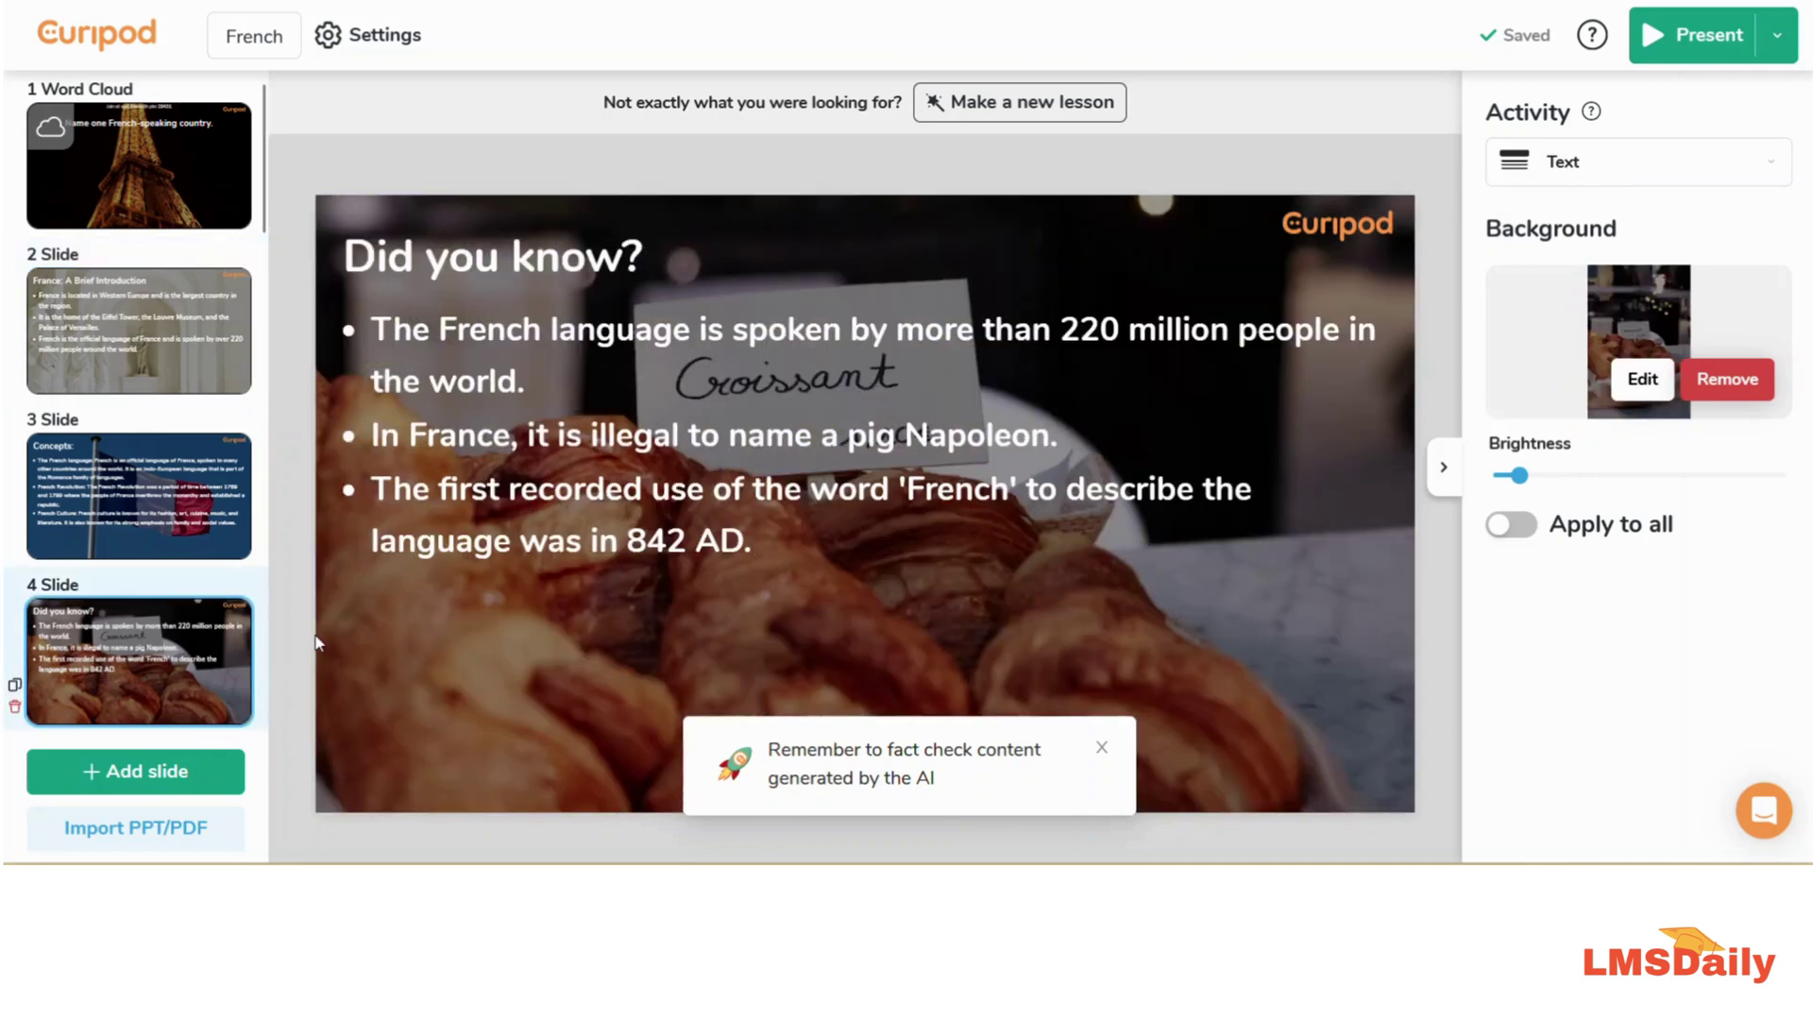
{"action": "left_click", "coordinate": [1578, 167]}
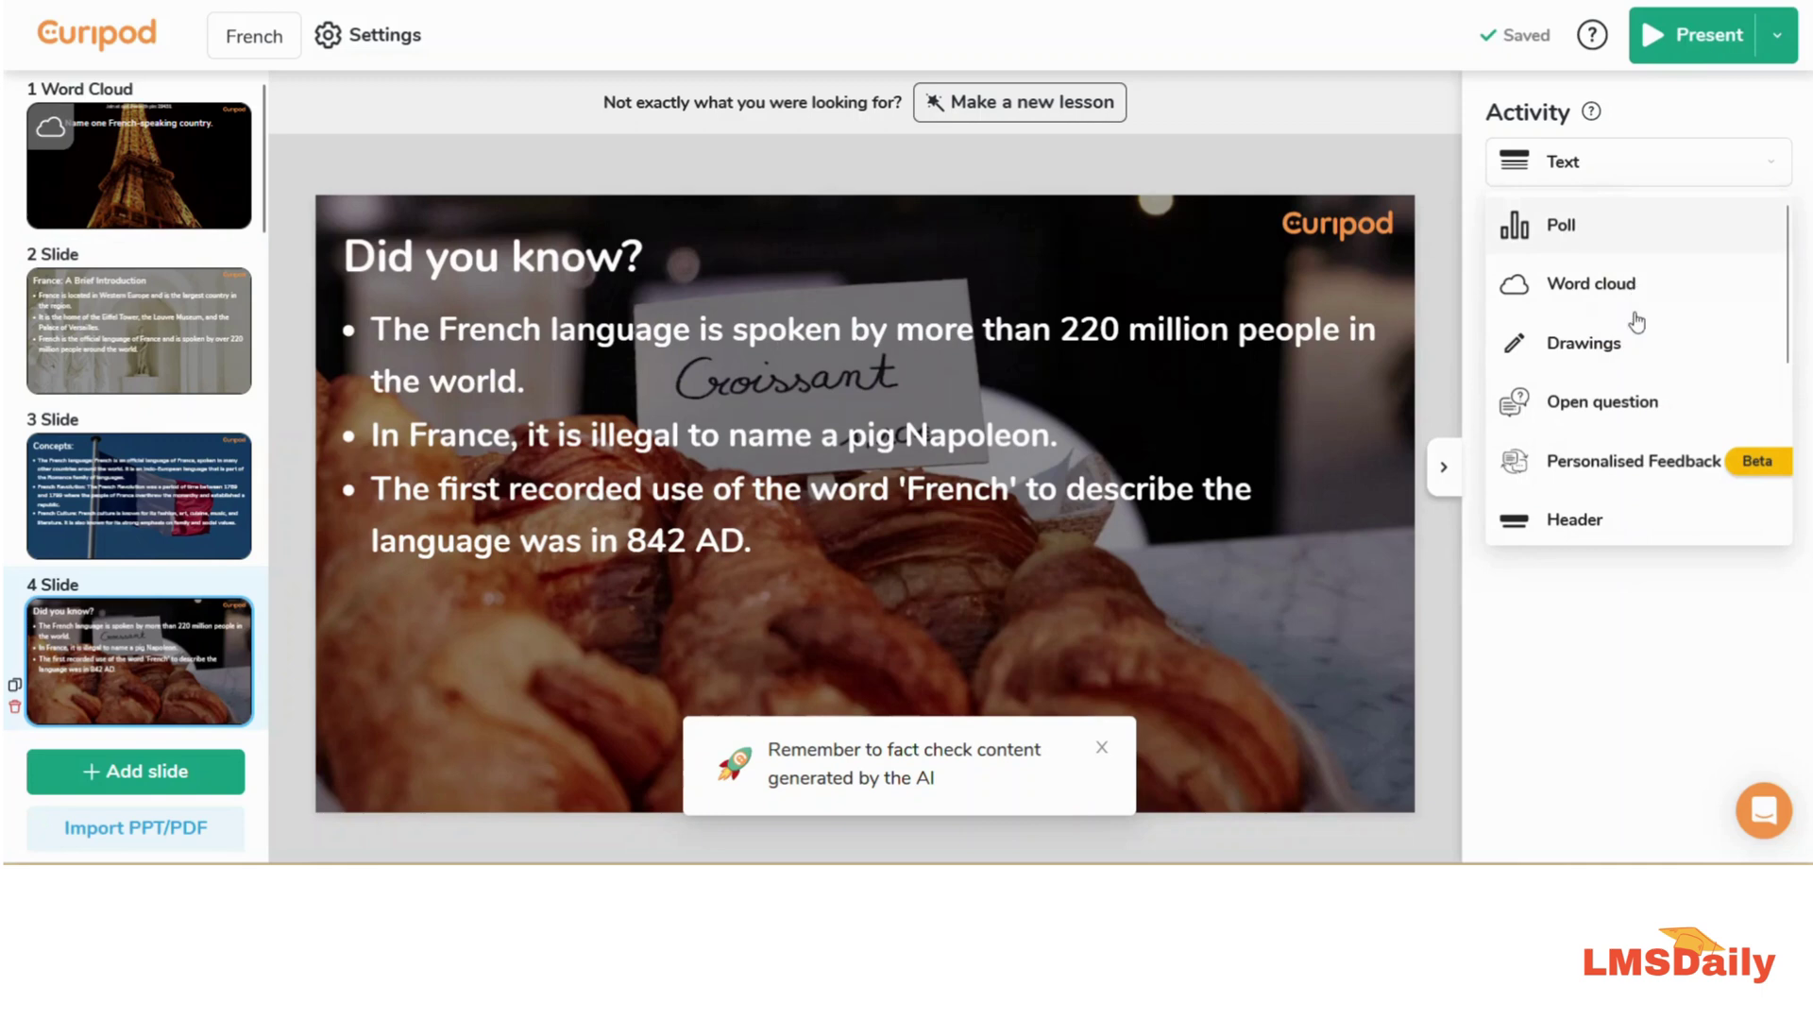
Make slide 4 an Open question and review its 1-minute, 3-answer, voting settings
{"action": "left_click", "coordinate": [1580, 406]}
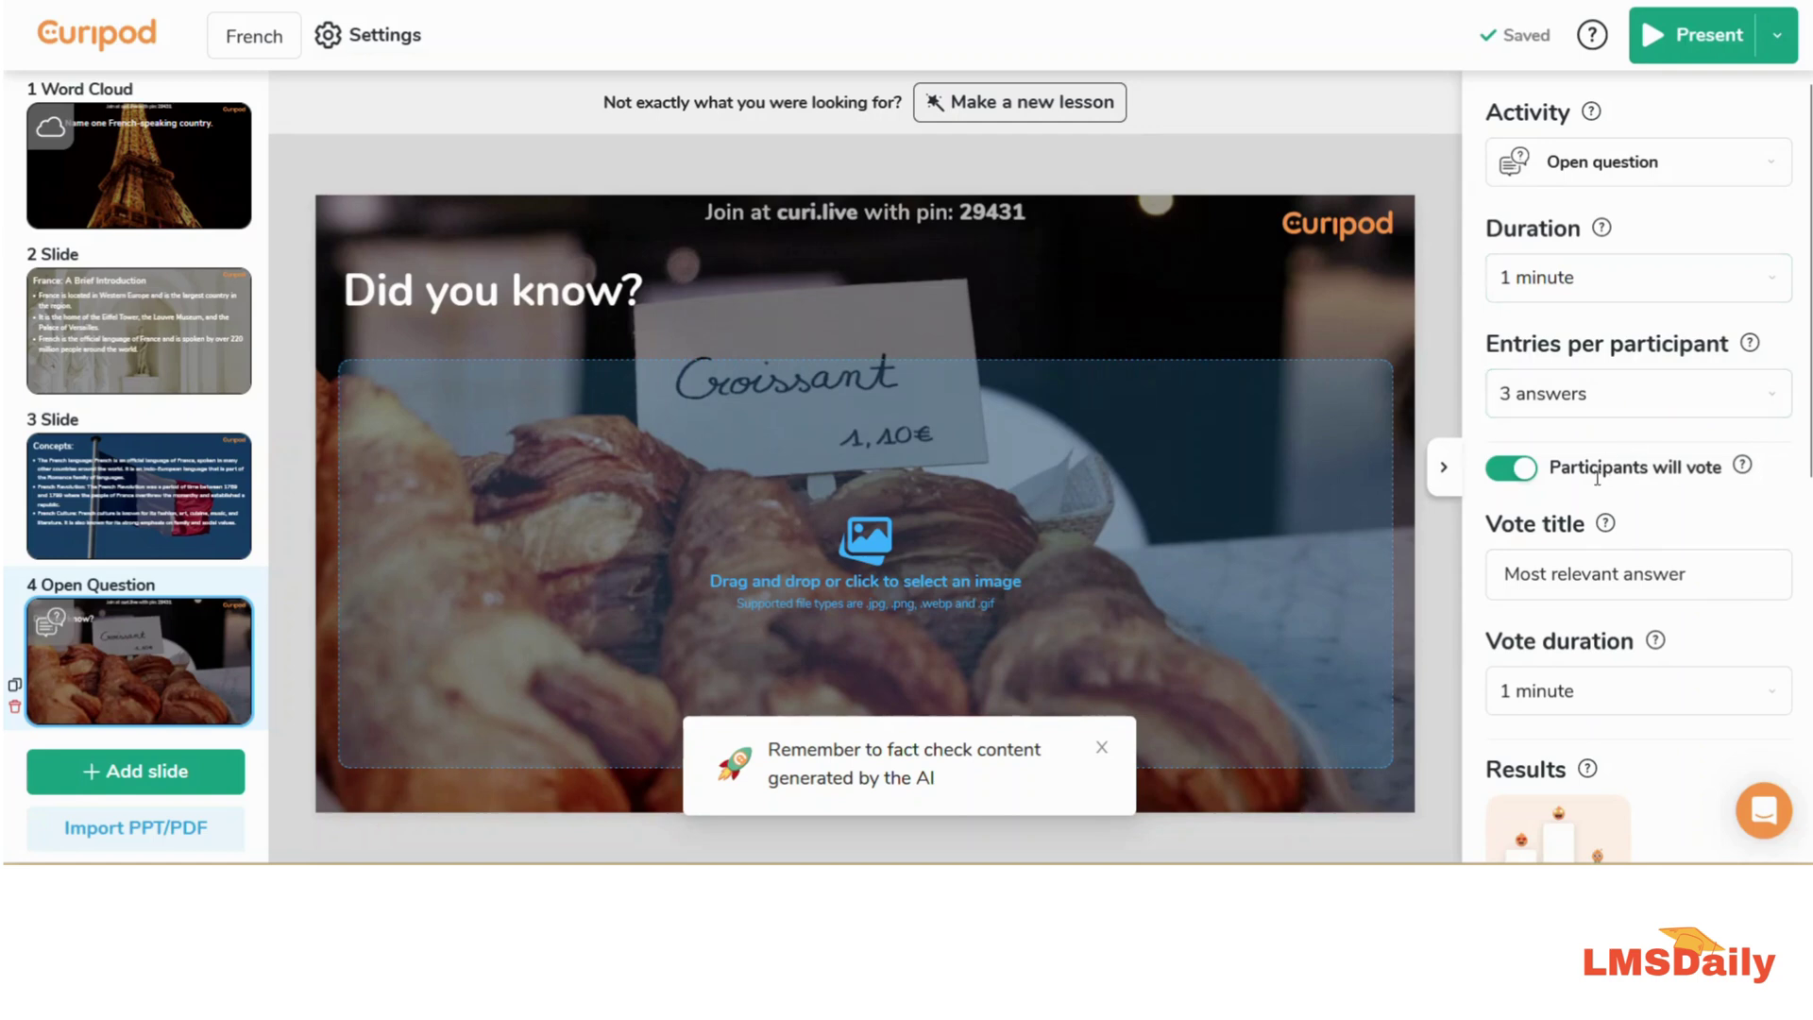
{"action": "scroll", "coordinate": [1602, 449], "scroll_direction": "down", "scroll_amount": 2}
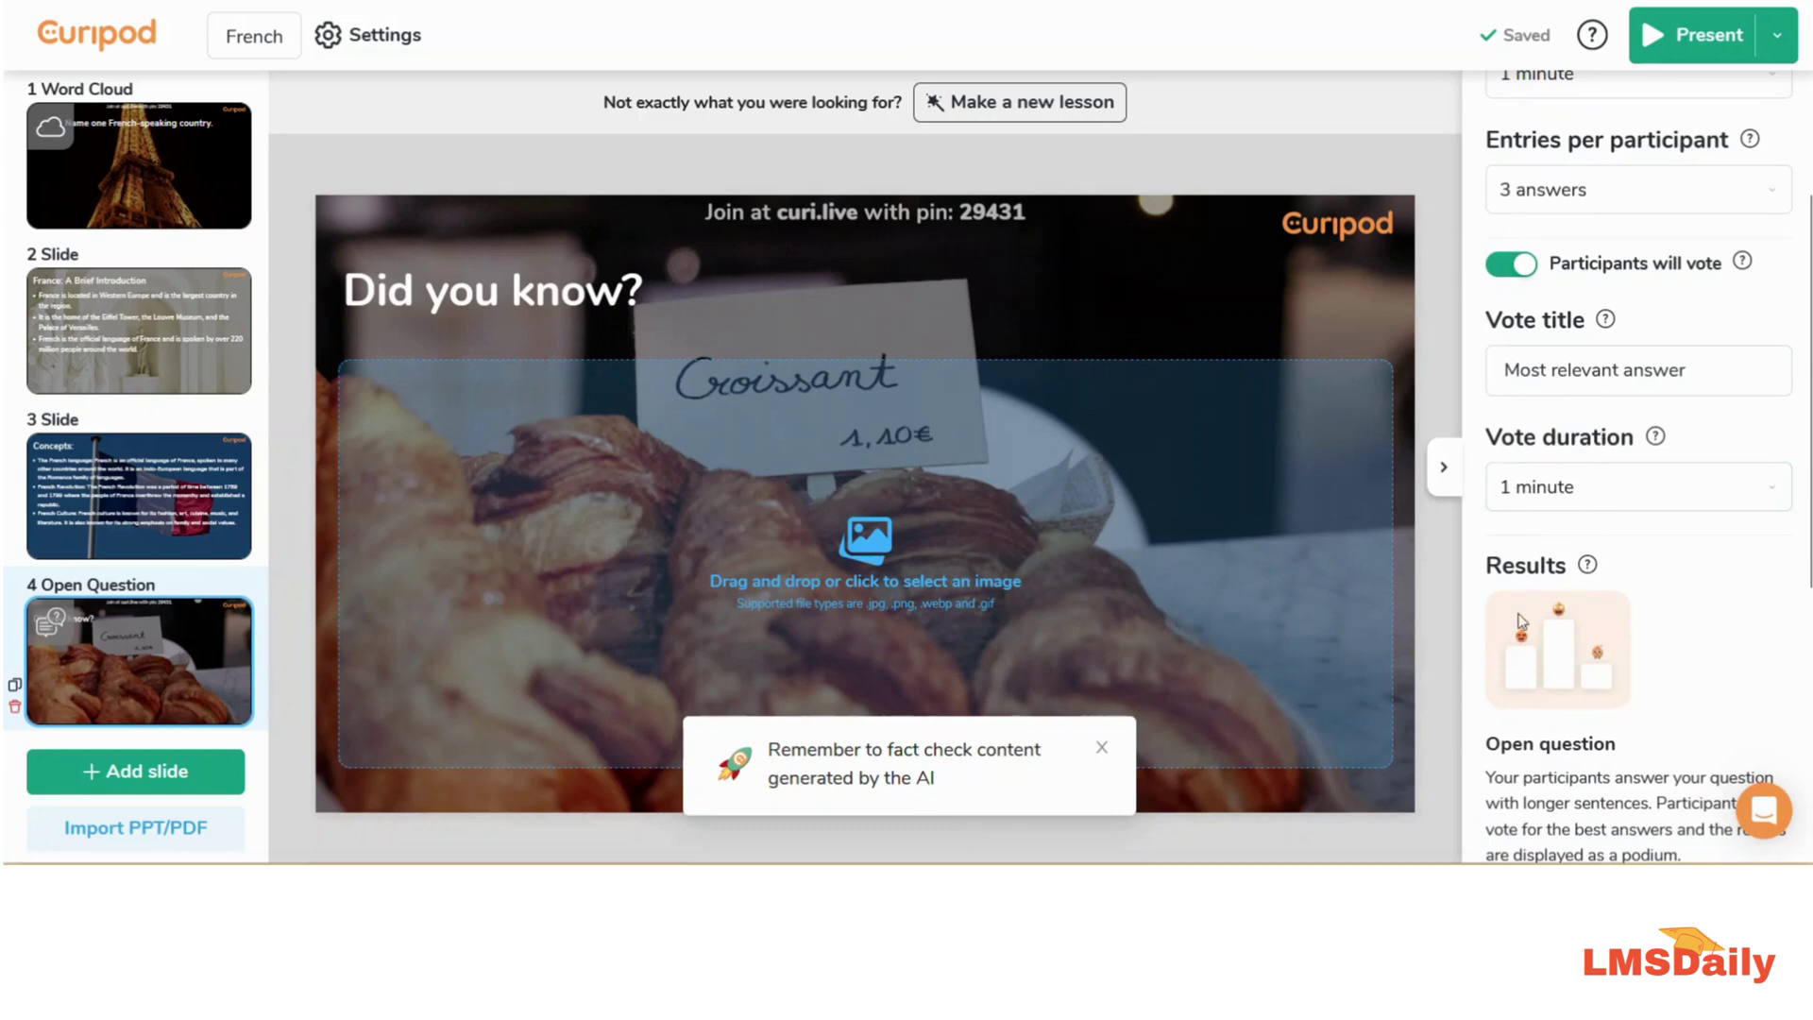
{"action": "scroll", "coordinate": [1558, 595], "scroll_direction": "down", "scroll_amount": 4}
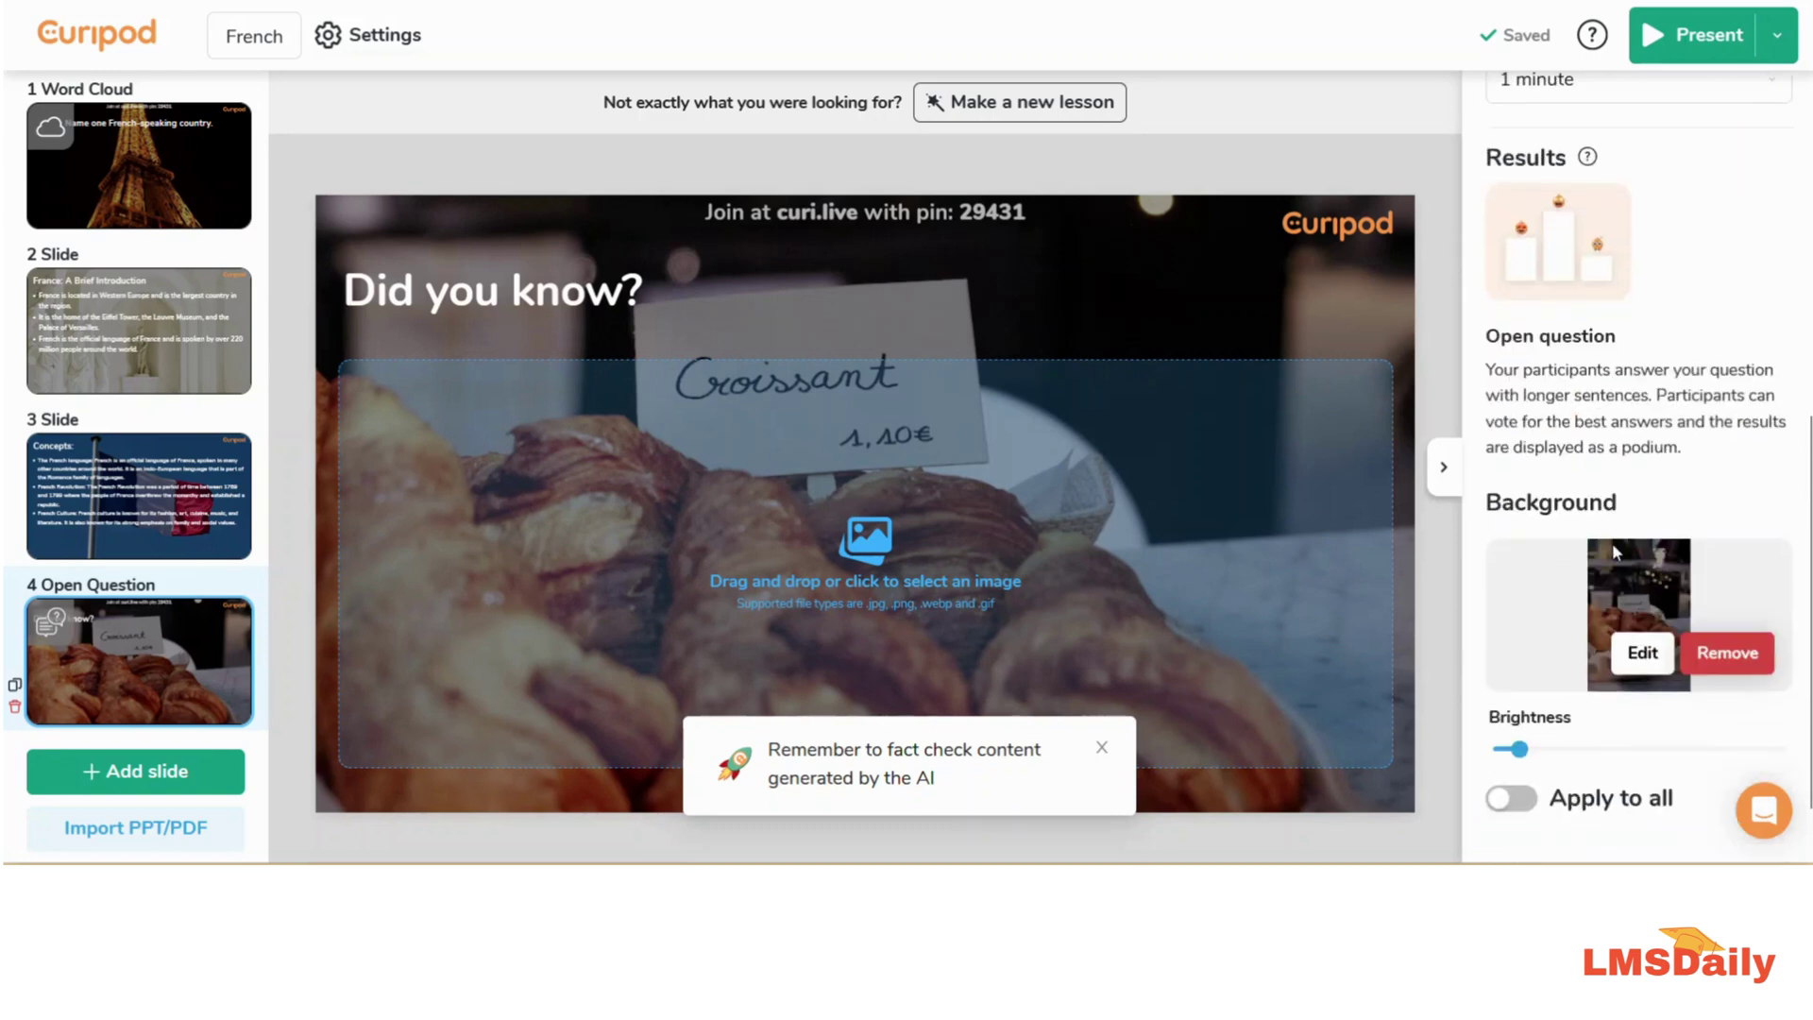
{"action": "scroll", "coordinate": [1612, 545], "scroll_direction": "down", "scroll_amount": 1}
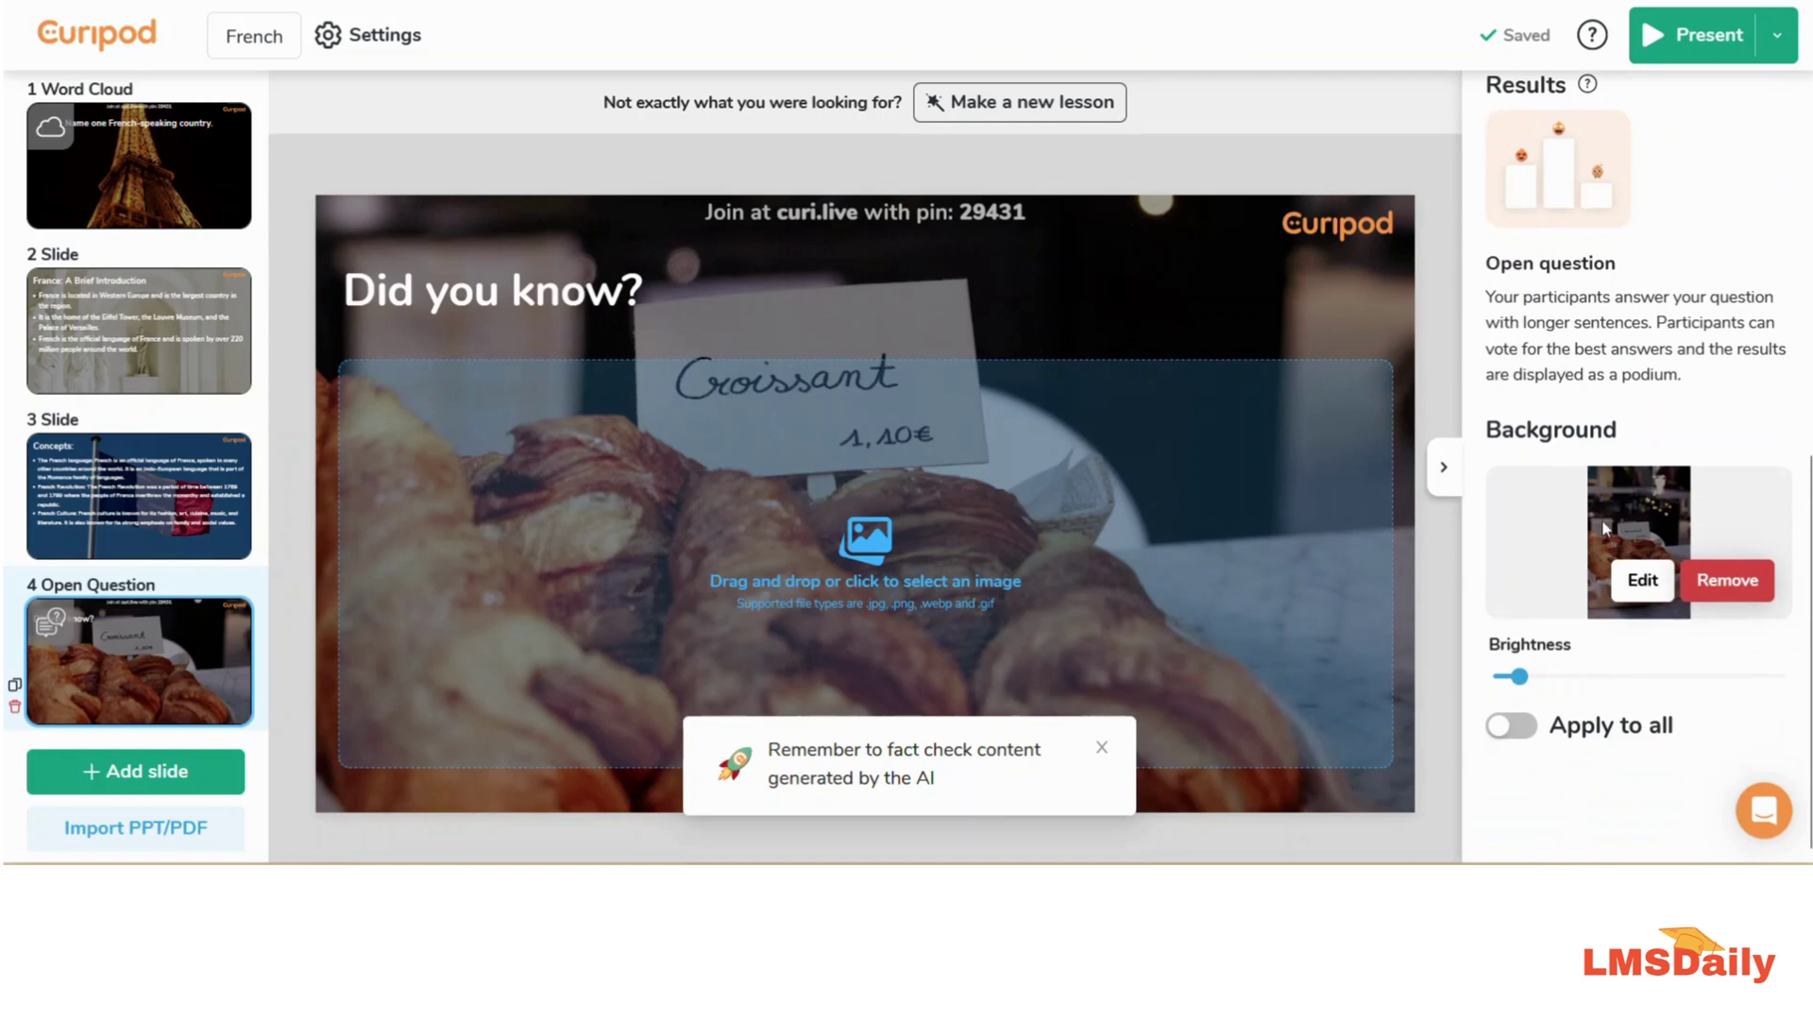